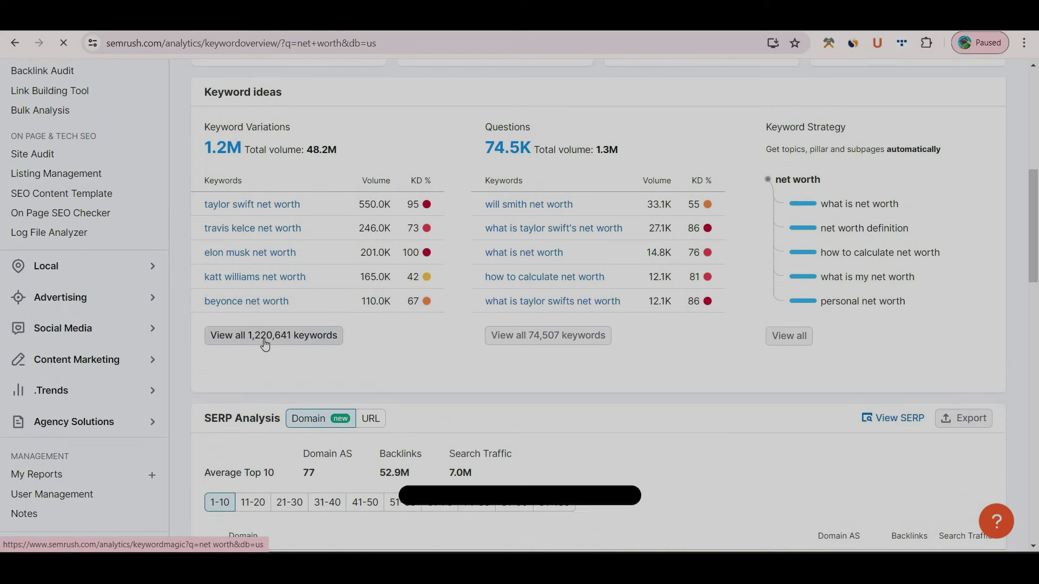
# - Open the full list of "net worth" keyword variations and filter it to a keyword difficulty of 0–4%
pyautogui.click(264, 342)
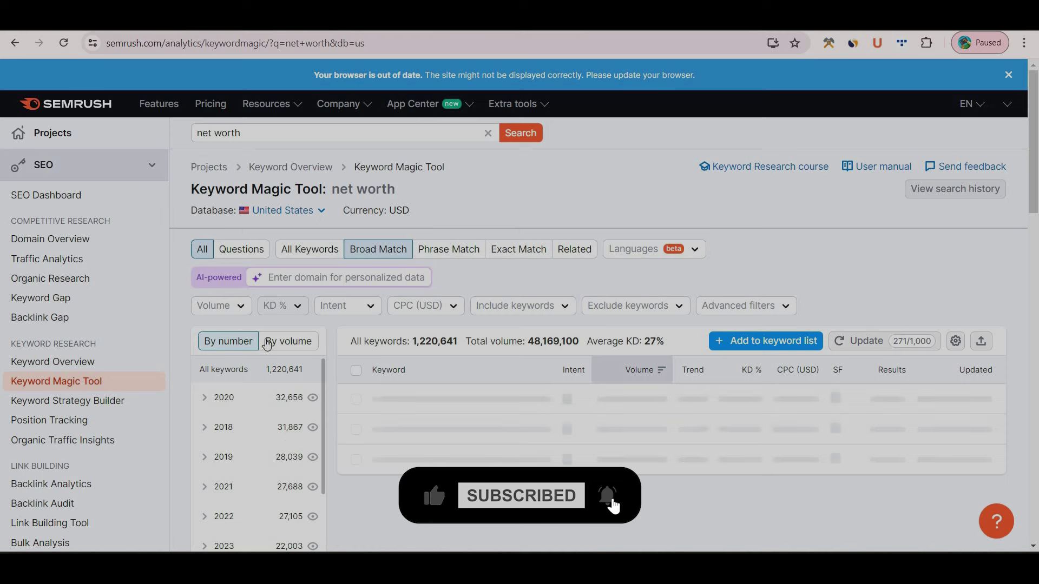
pyautogui.click(295, 306)
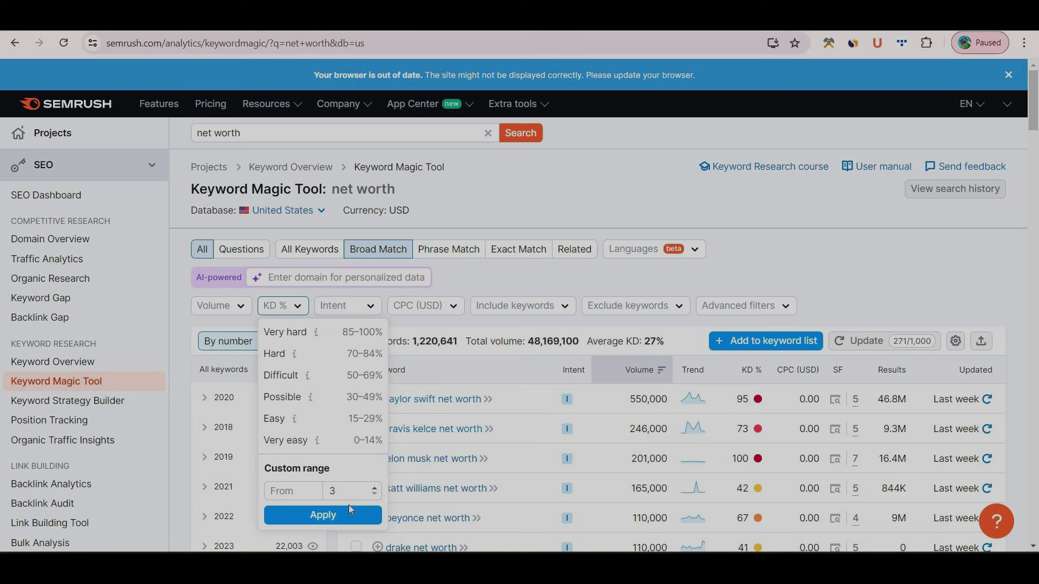
pyautogui.click(323, 516)
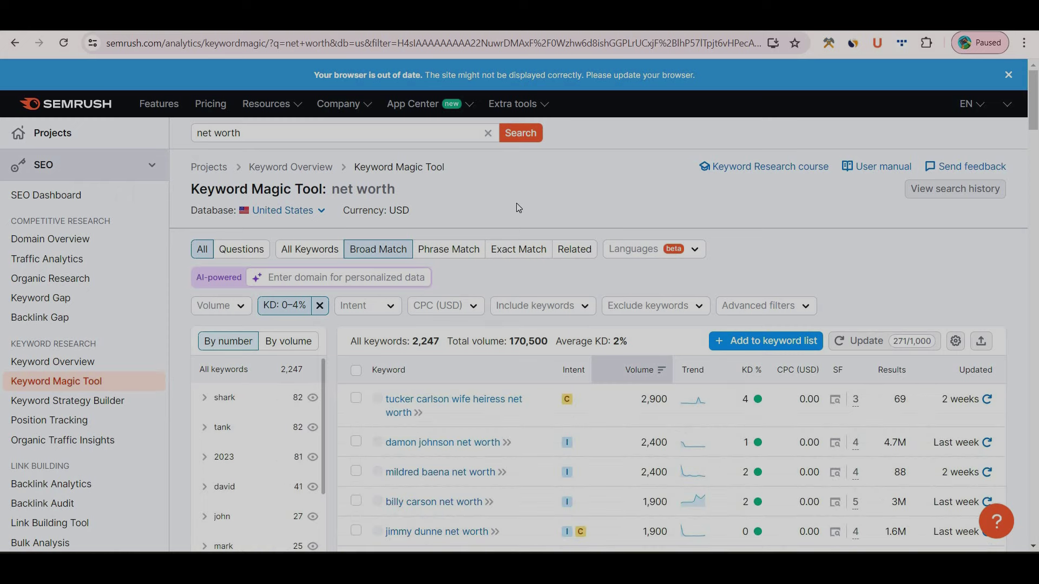
# - Look through the filtered keywords and open the quick overview of "william duker net worth"
pyautogui.scroll(-1, 518, 208)
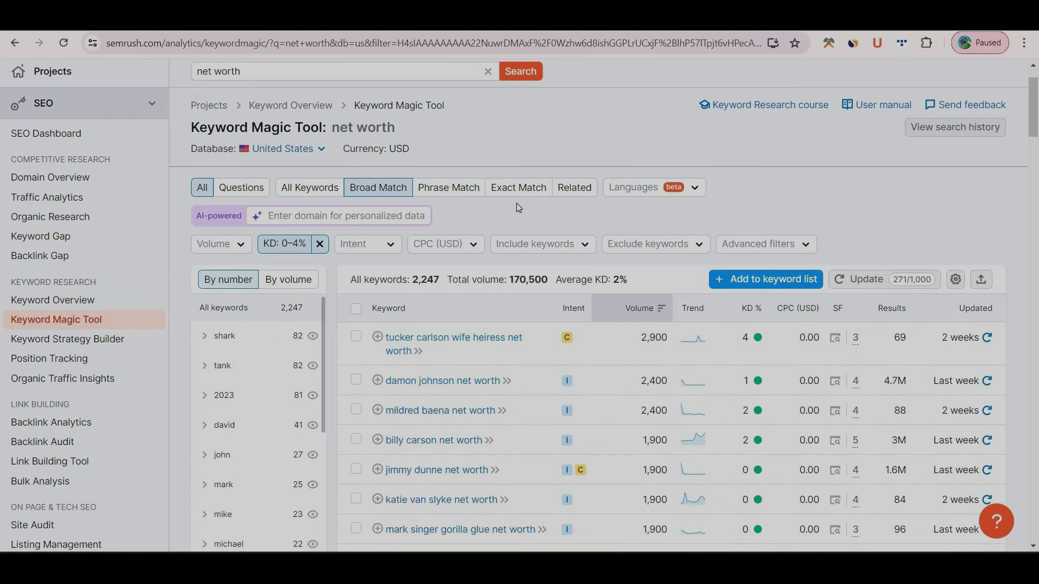
pyautogui.scroll(-3, 518, 208)
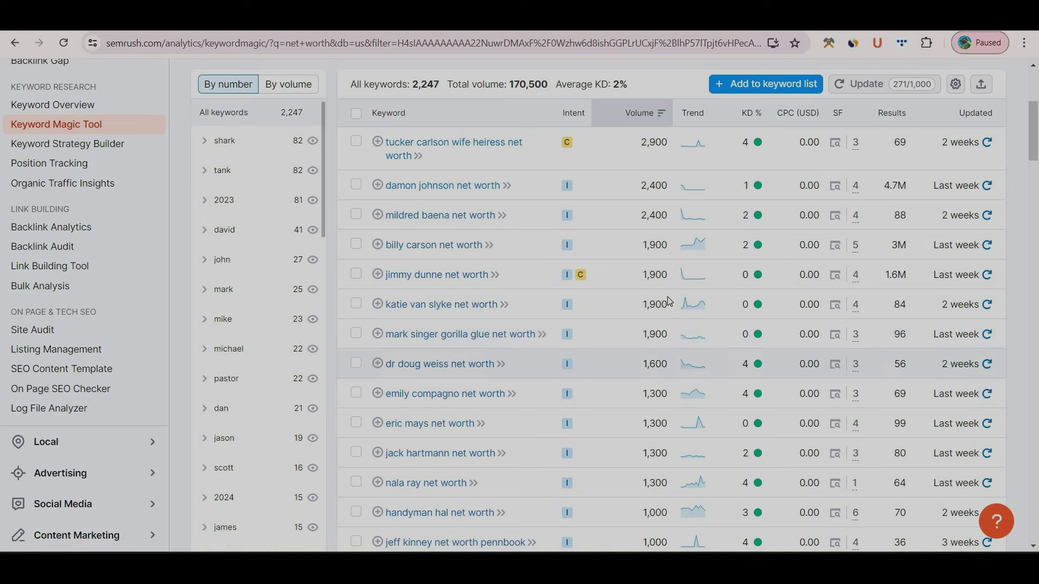
pyautogui.scroll(-15, 576, 321)
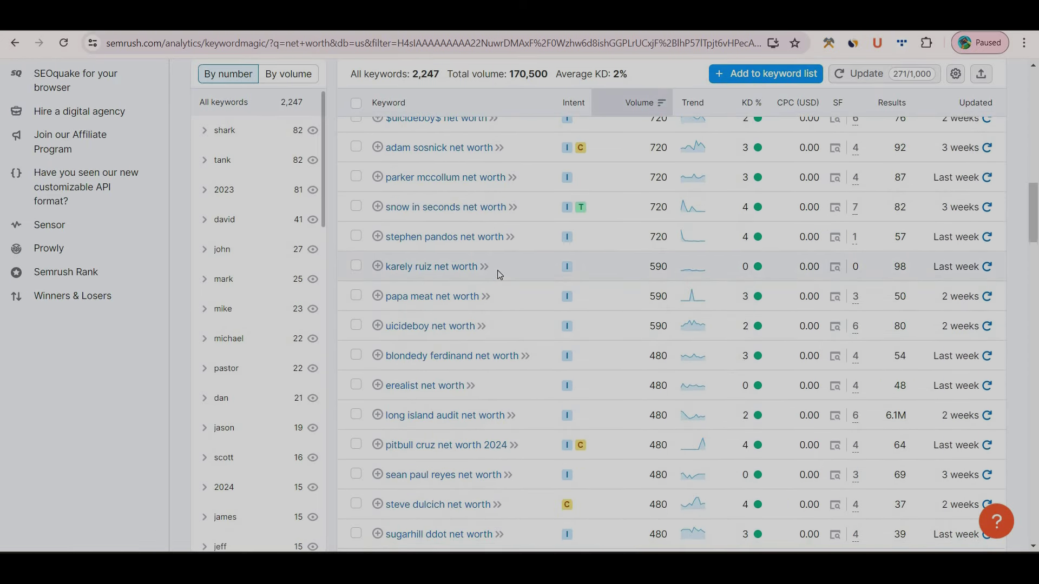
pyautogui.scroll(-5, 499, 275)
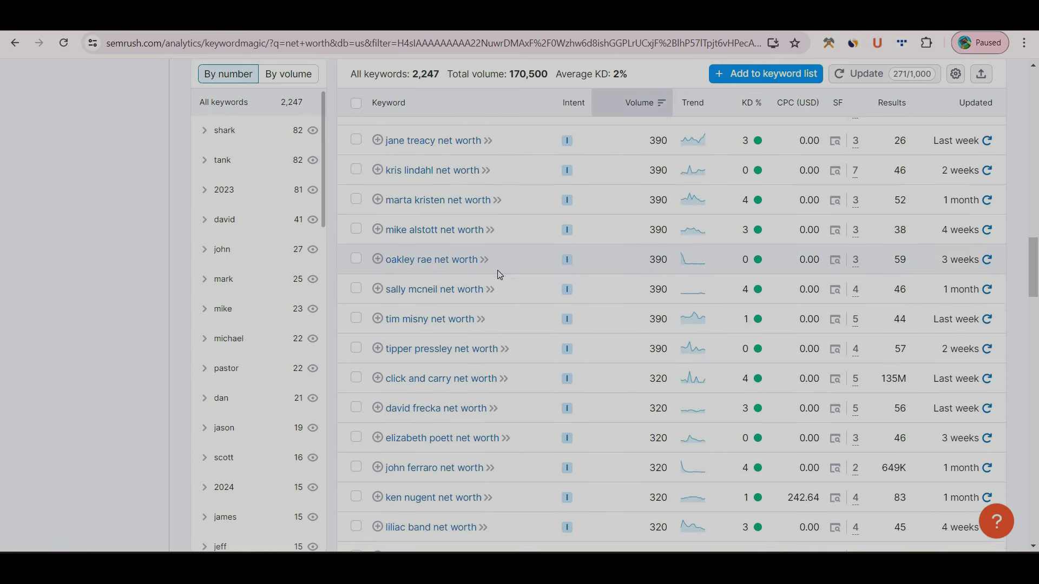
pyautogui.scroll(-5, 498, 275)
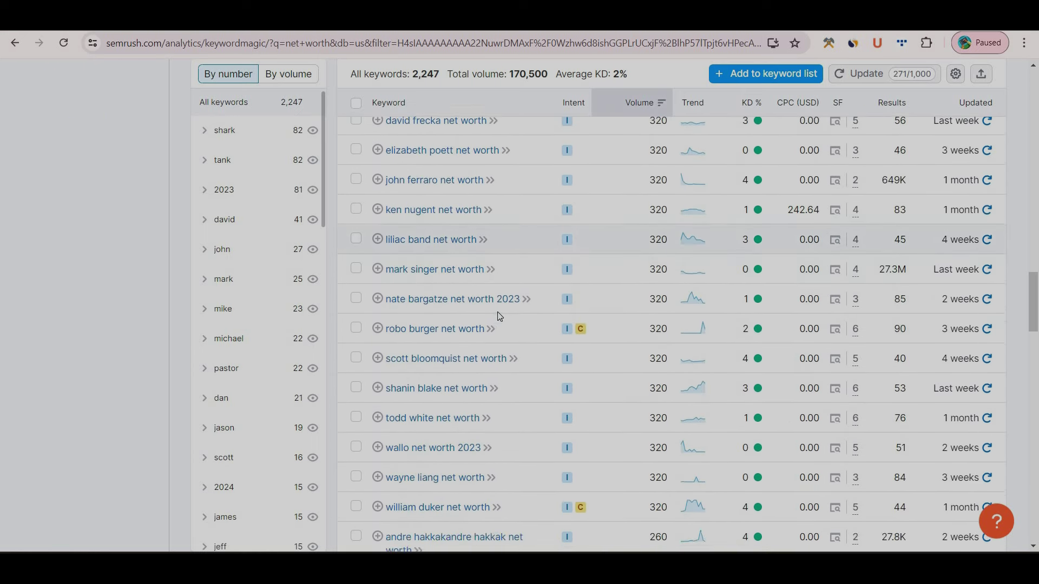
pyautogui.scroll(-2, 499, 317)
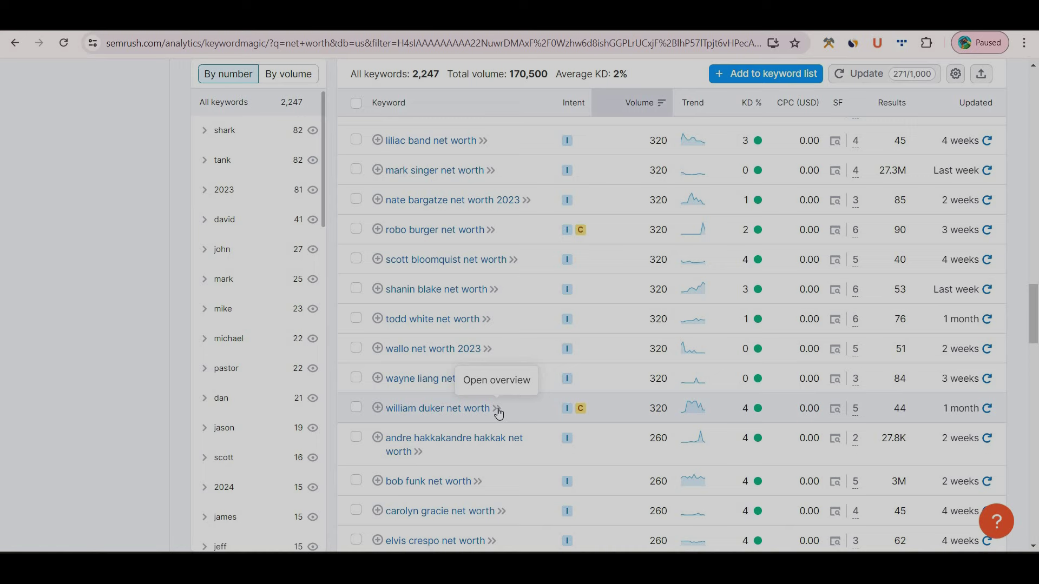
pyautogui.click(496, 409)
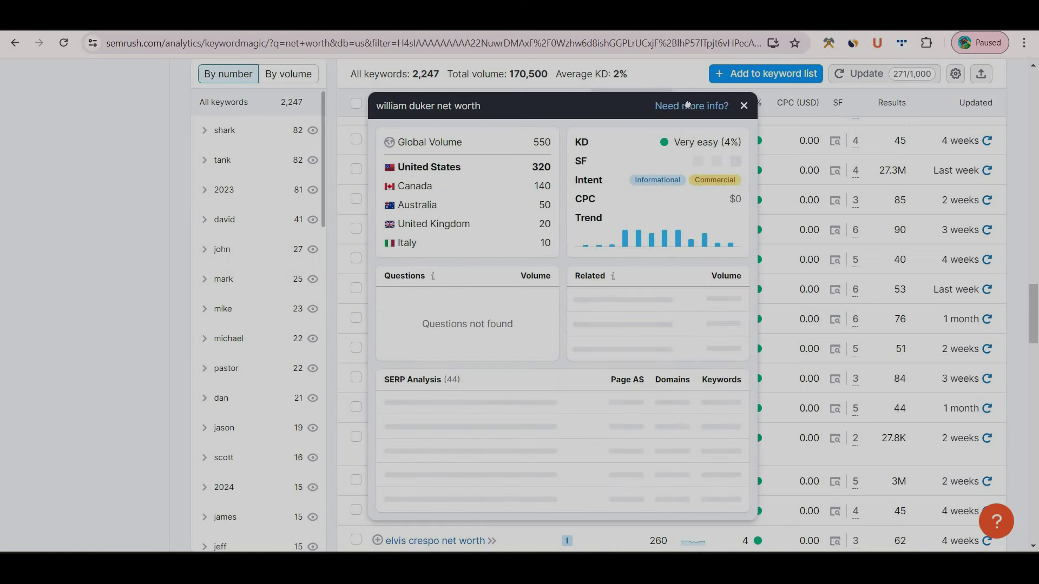
pyautogui.moveTo(625, 105); pyautogui.dragTo(818, 99)
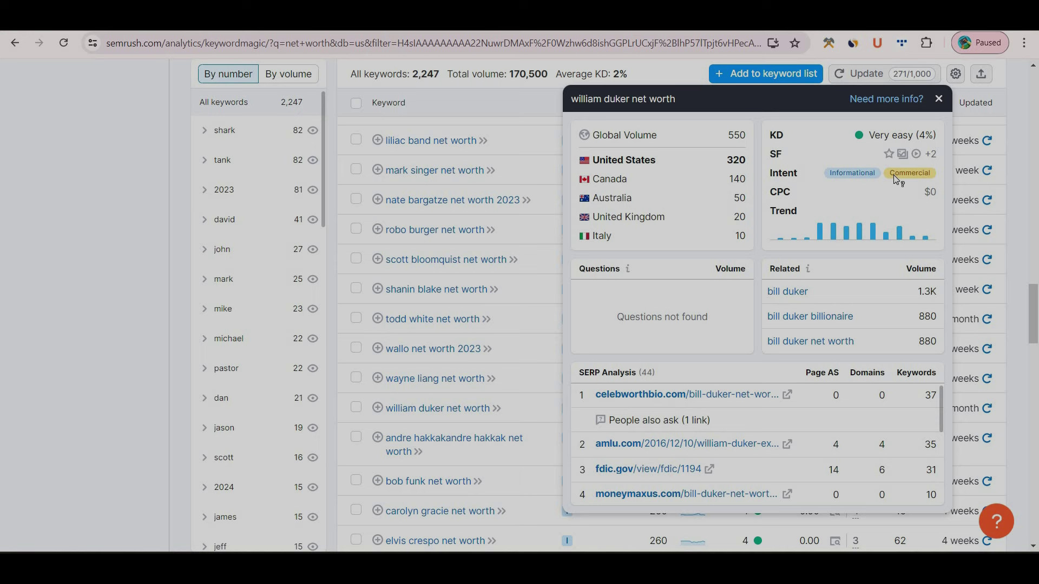
pyautogui.moveTo(897, 172)
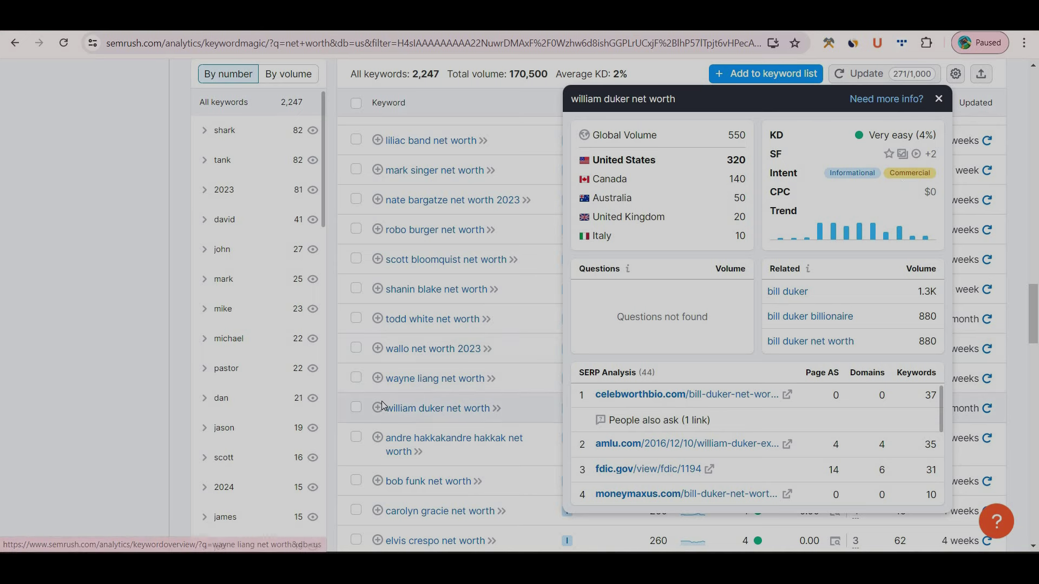
# - Search Google for "william duker net worth" and examine the ranking sites and their domain authority
pyautogui.tripleClick(472, 413)
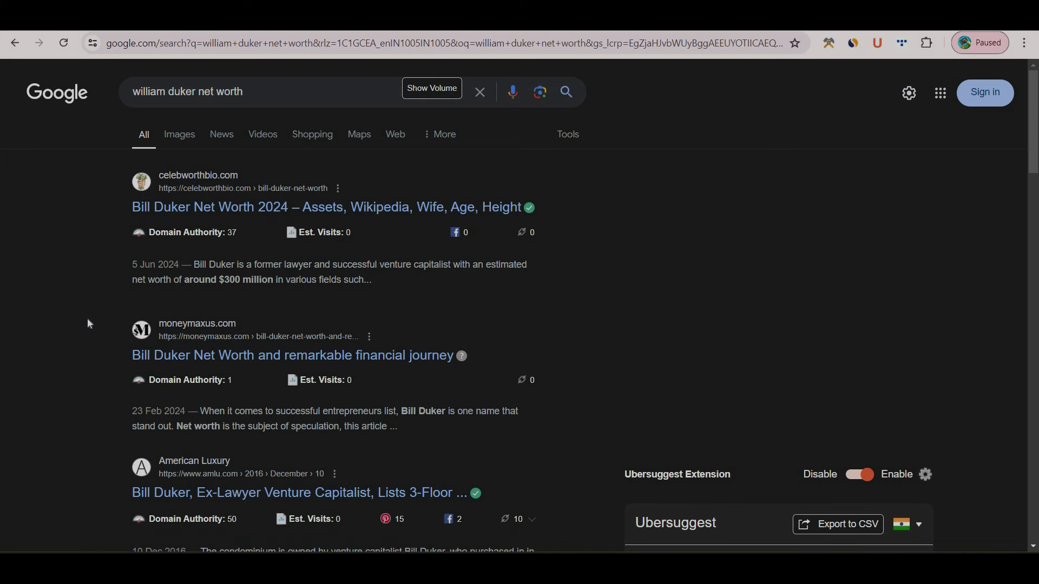
pyautogui.moveTo(187, 380)
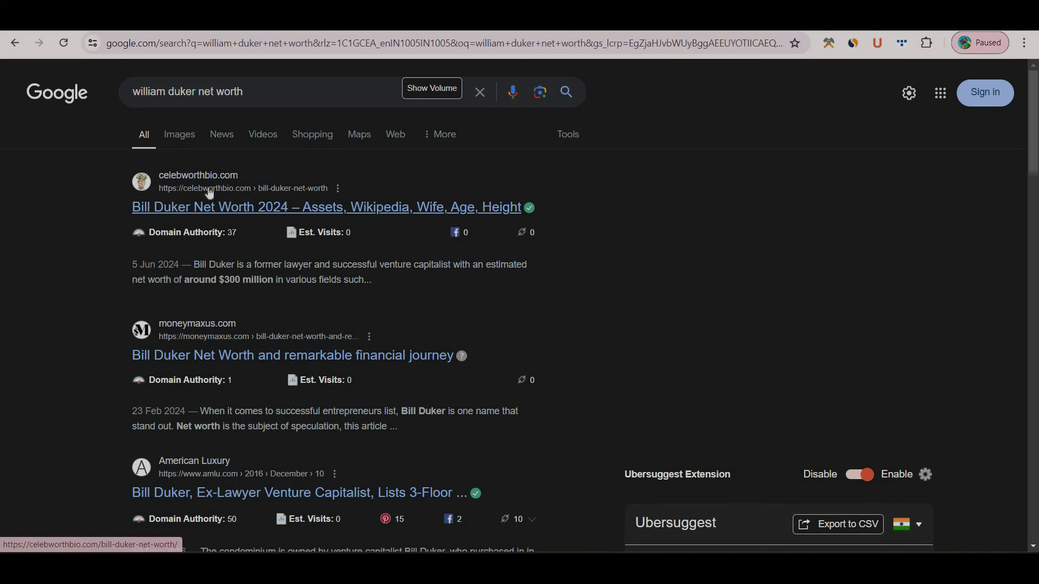
pyautogui.scroll(-12, 105, 275)
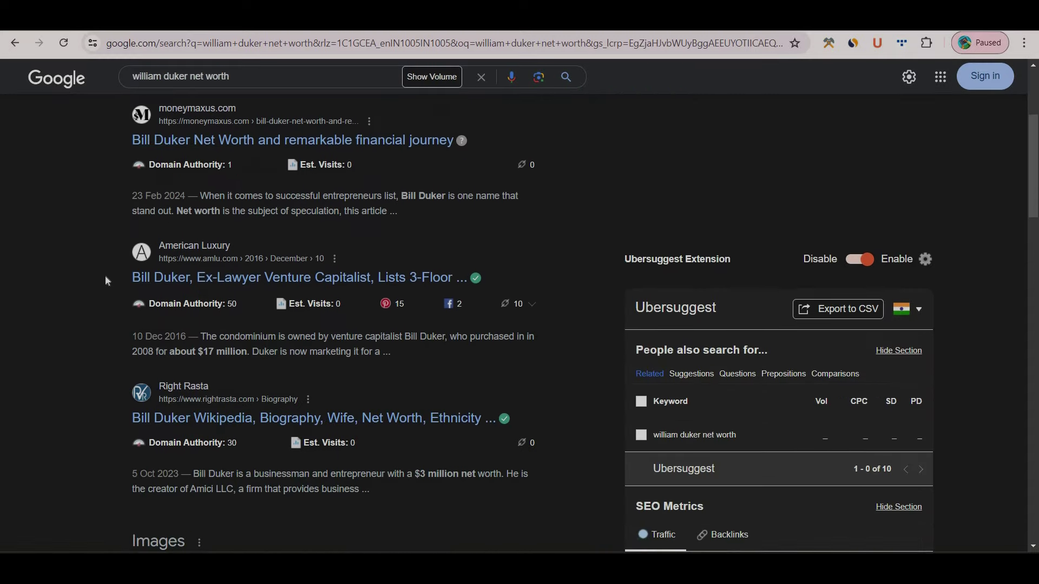
pyautogui.scroll(-6, 105, 278)
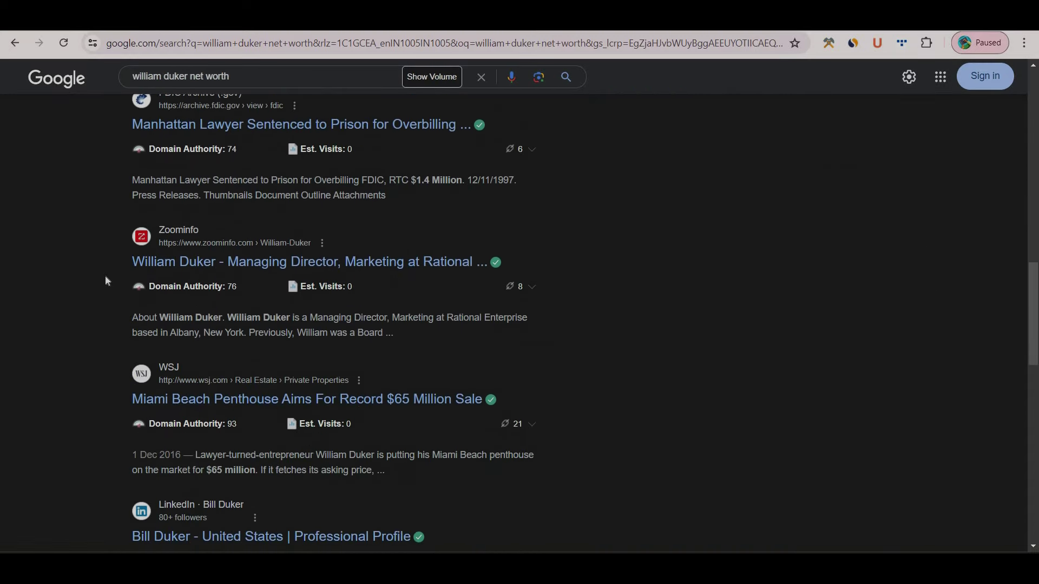
pyautogui.scroll(10, 105, 275)
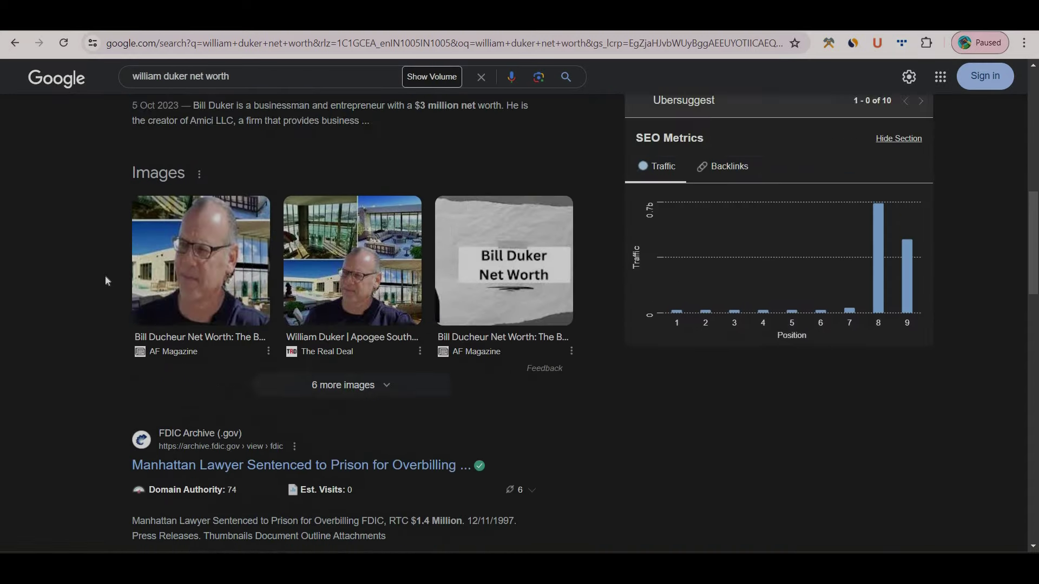
pyautogui.scroll(5, 105, 276)
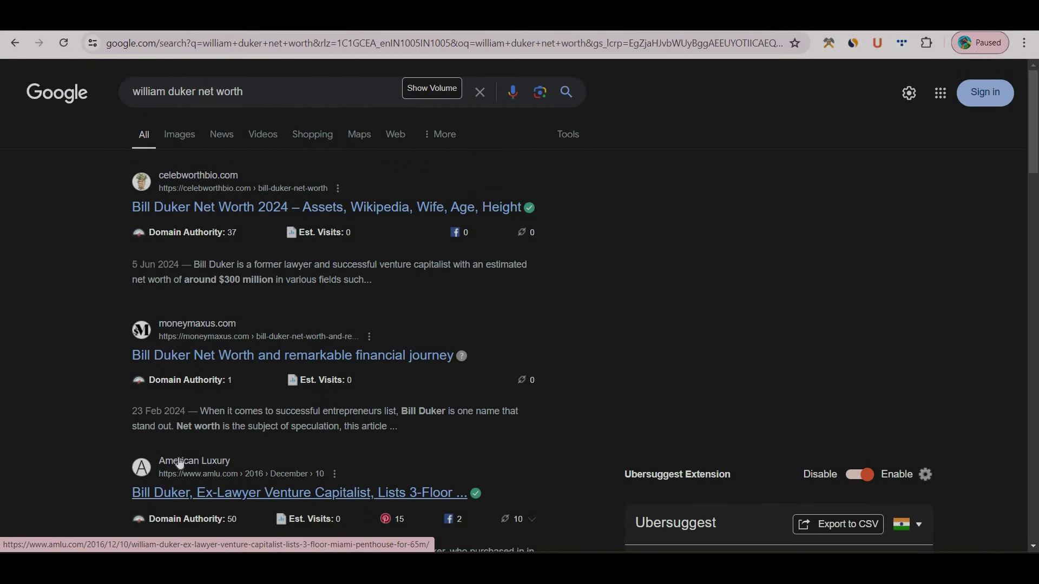
pyautogui.scroll(-15, 108, 372)
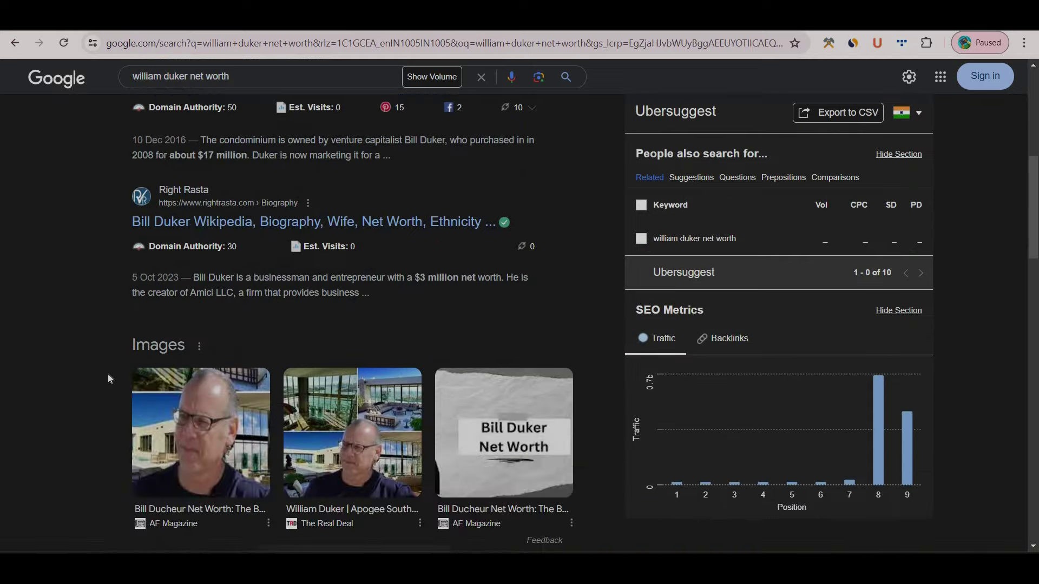
# - Open the moneymaxus.com article from the results and check the site's domain age and Similarweb data with the browser extensions
pyautogui.scroll(15, 40, 439)
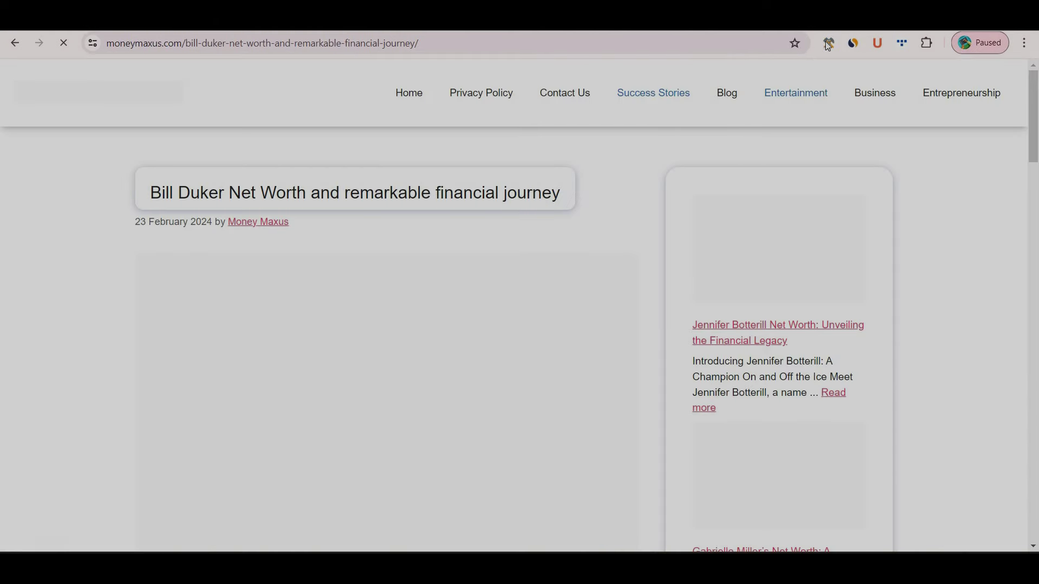
pyautogui.click(828, 44)
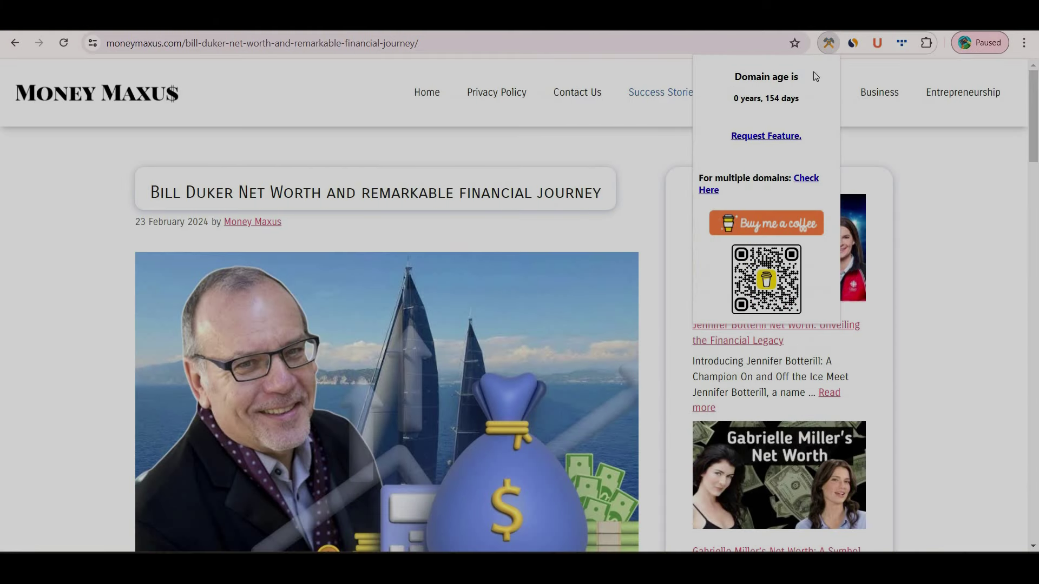
pyautogui.click(848, 46)
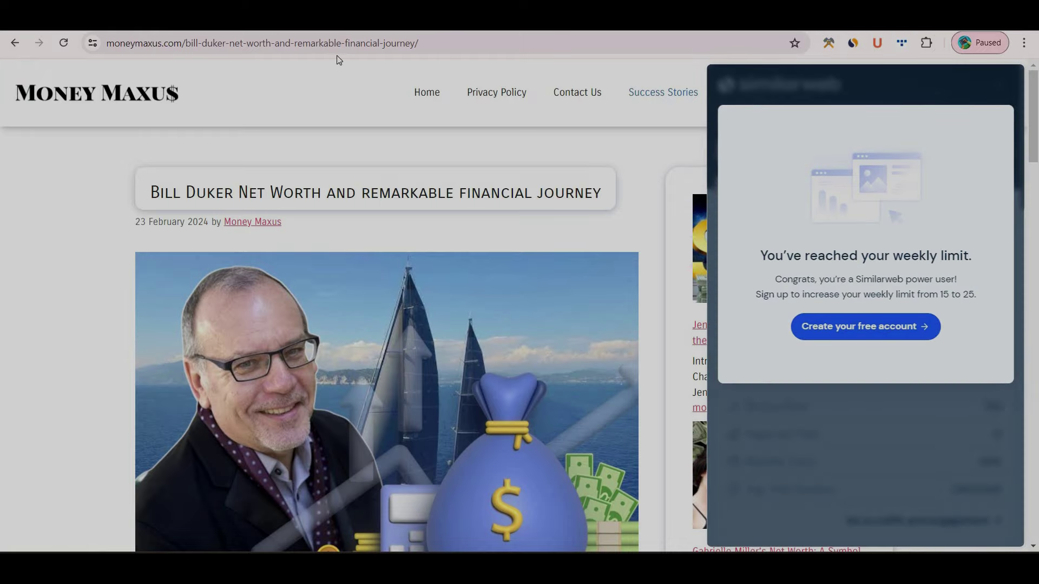
pyautogui.click(84, 276)
# - Examine the length, headings and content of the moneymaxus.com article on Bill Duker down to its comment form
pyautogui.scroll(-15, 84, 276)
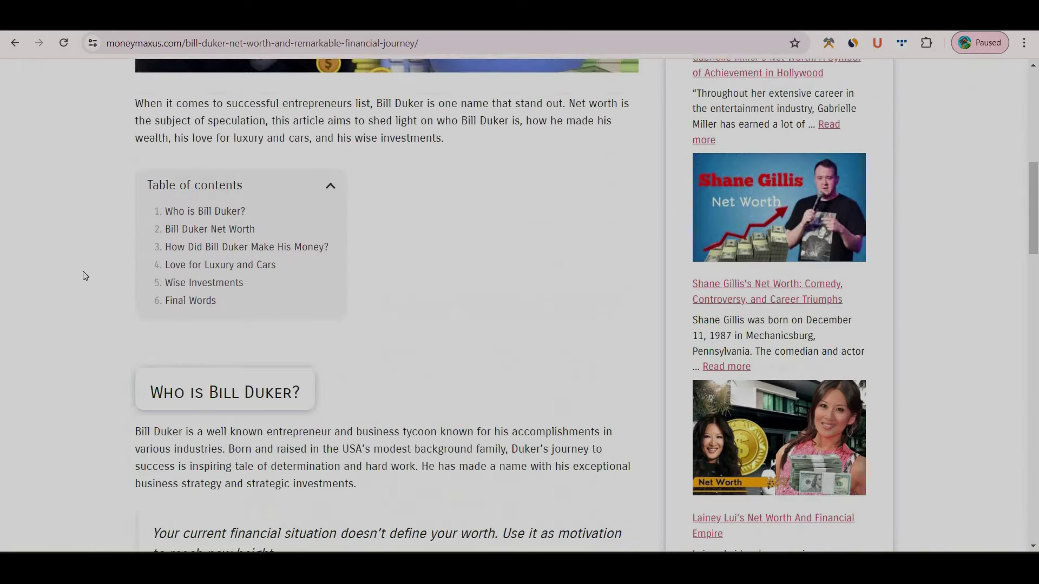
pyautogui.scroll(-10, 84, 276)
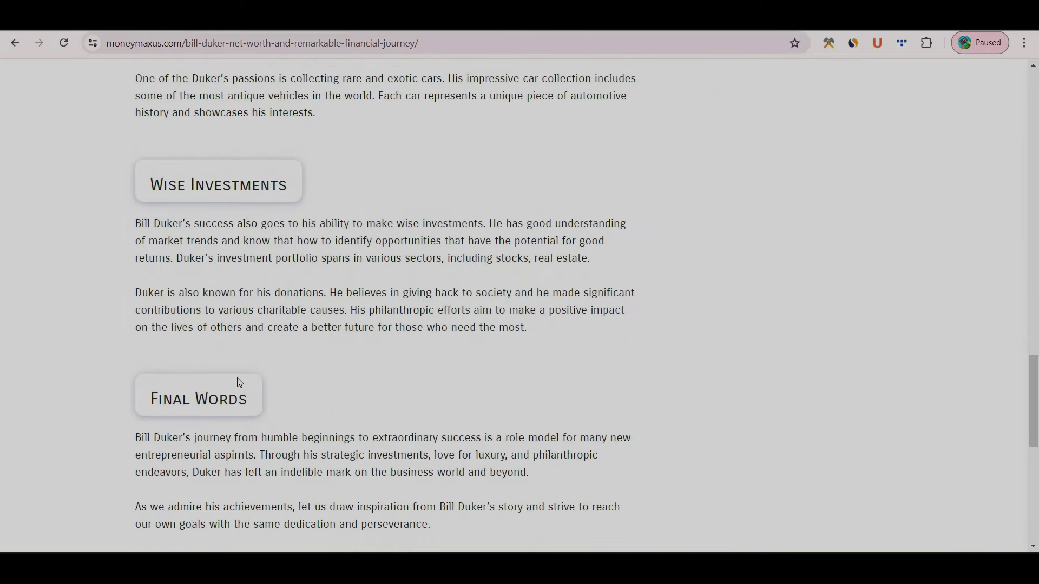
pyautogui.scroll(-3, 238, 382)
pyautogui.scroll(17, 237, 383)
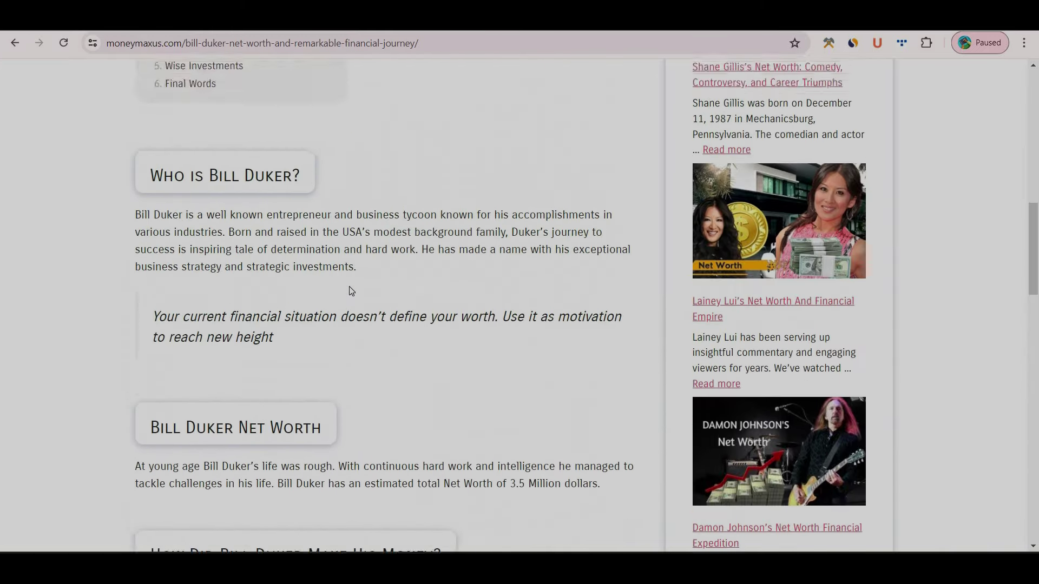
pyautogui.scroll(-15, 351, 291)
pyautogui.scroll(20, 350, 291)
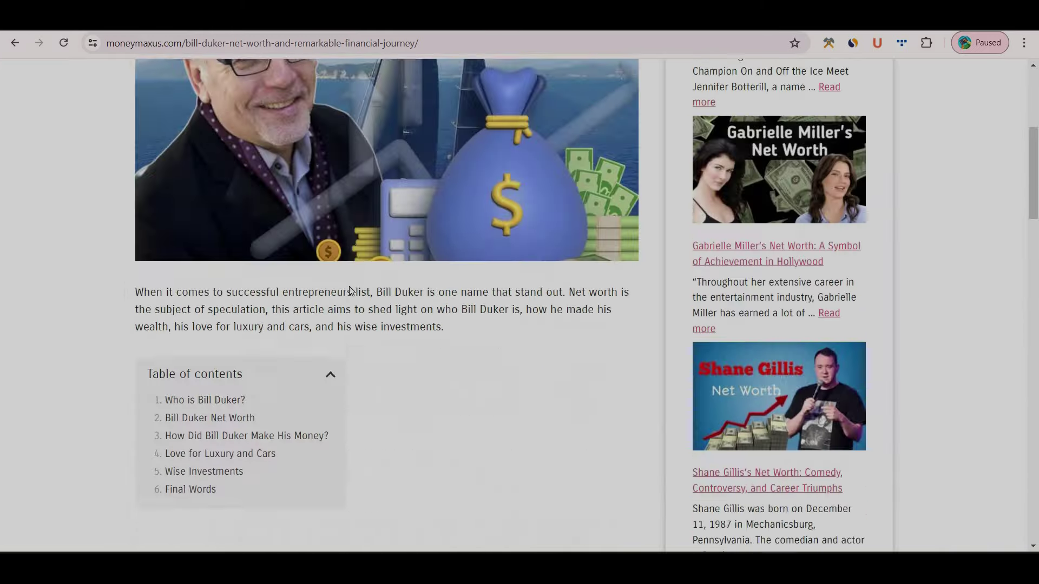
pyautogui.scroll(-15, 350, 291)
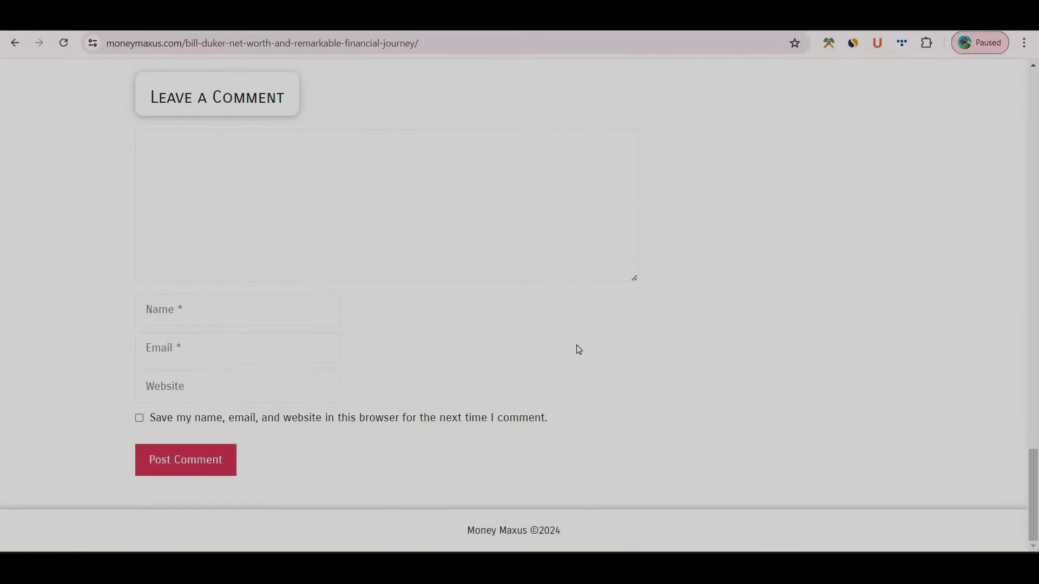
pyautogui.scroll(20, 597, 357)
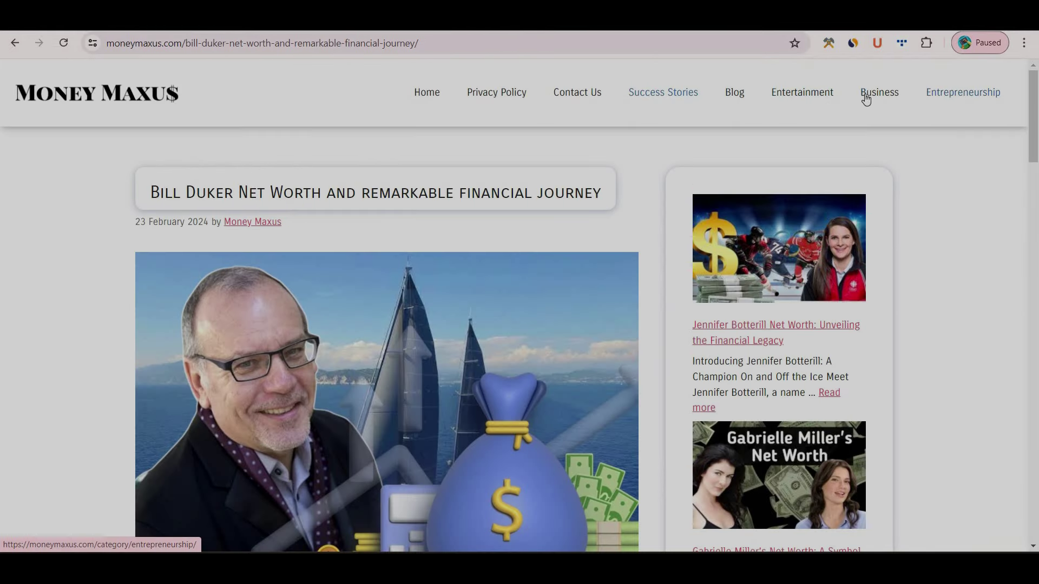
# - Open the Business category of moneymaxus.com and examine the topics of its listed posts
pyautogui.click(866, 99)
pyautogui.scroll(-5, 85, 316)
pyautogui.scroll(-2, 85, 316)
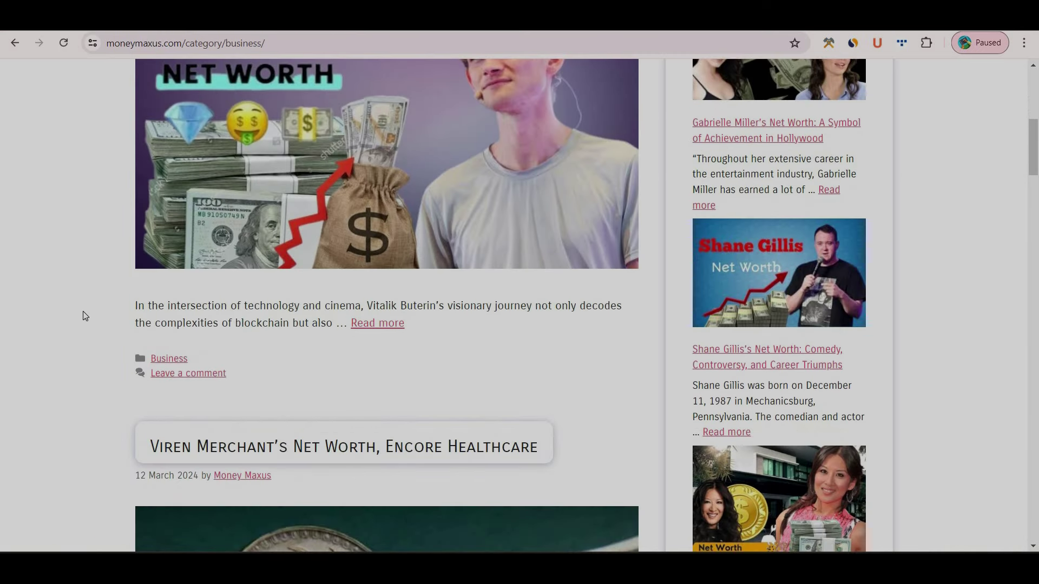
pyautogui.scroll(-8, 85, 316)
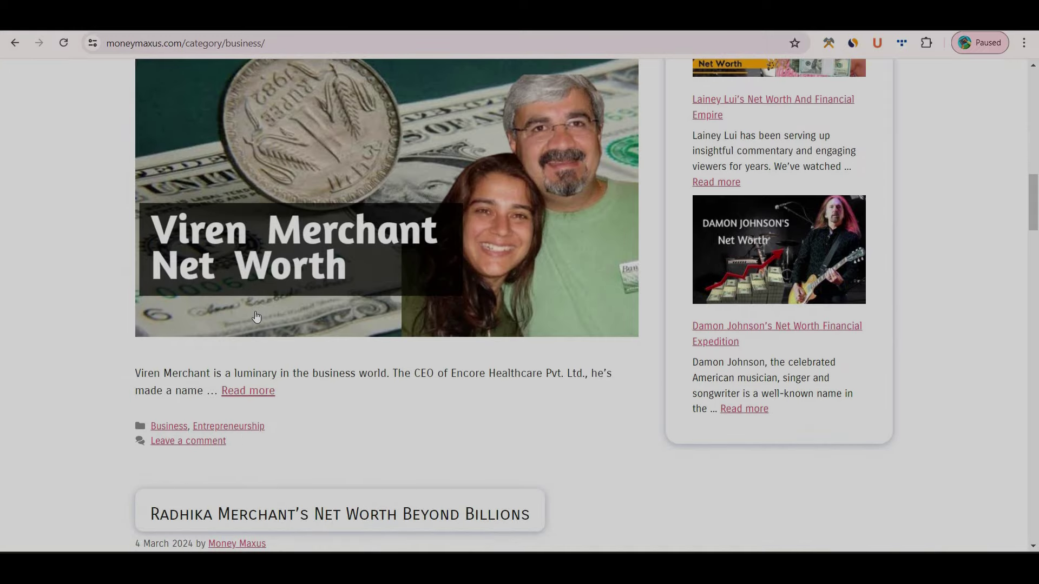
pyautogui.scroll(-12, 256, 316)
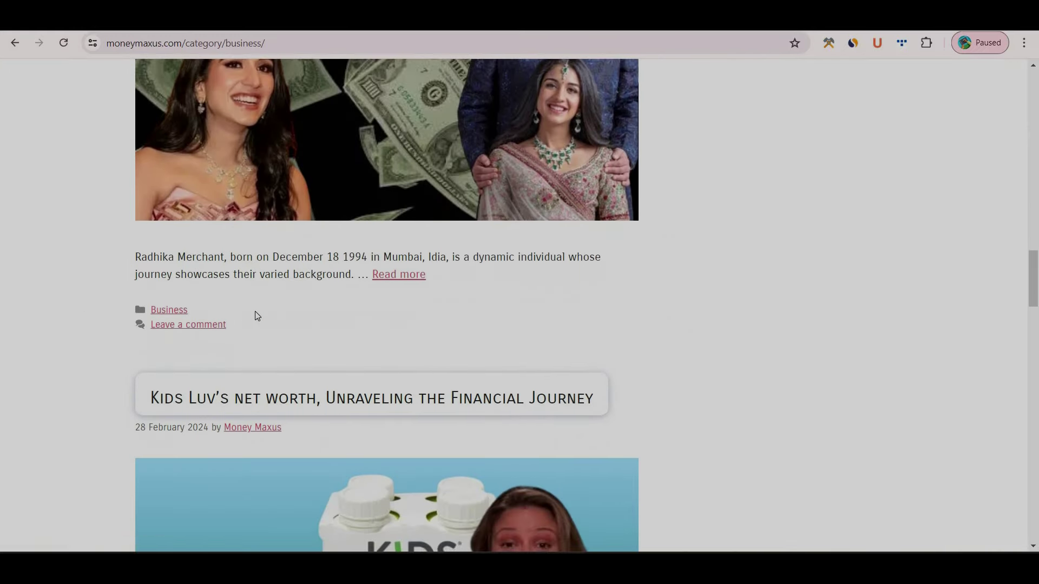
pyautogui.scroll(-3, 255, 317)
pyautogui.scroll(8, 227, 378)
pyautogui.scroll(-1, 185, 445)
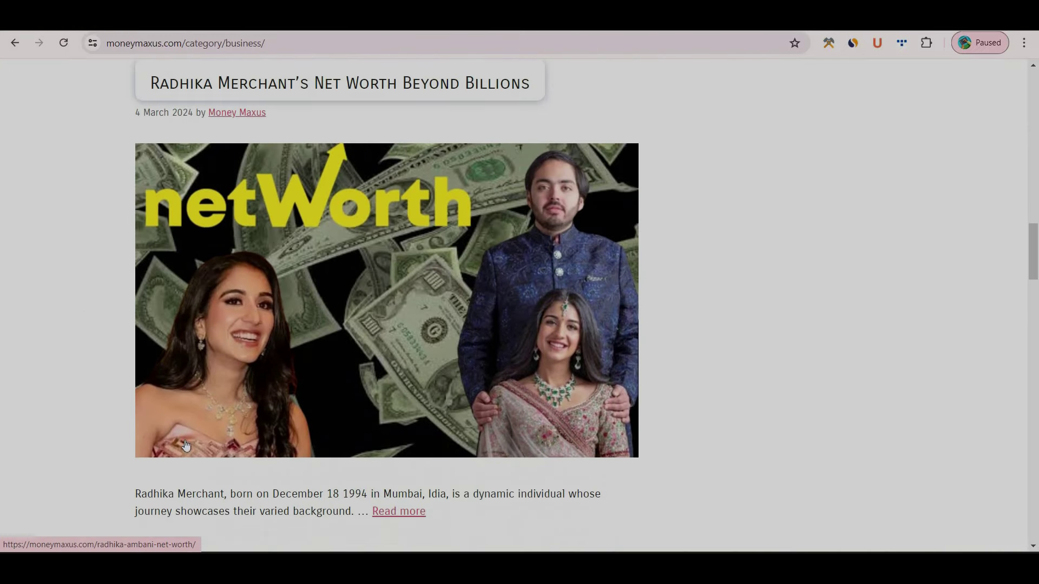
# - Look up moneymaxus.com on the Similarweb website in a new tab and view its total visits
pyautogui.scroll(13, 215, 372)
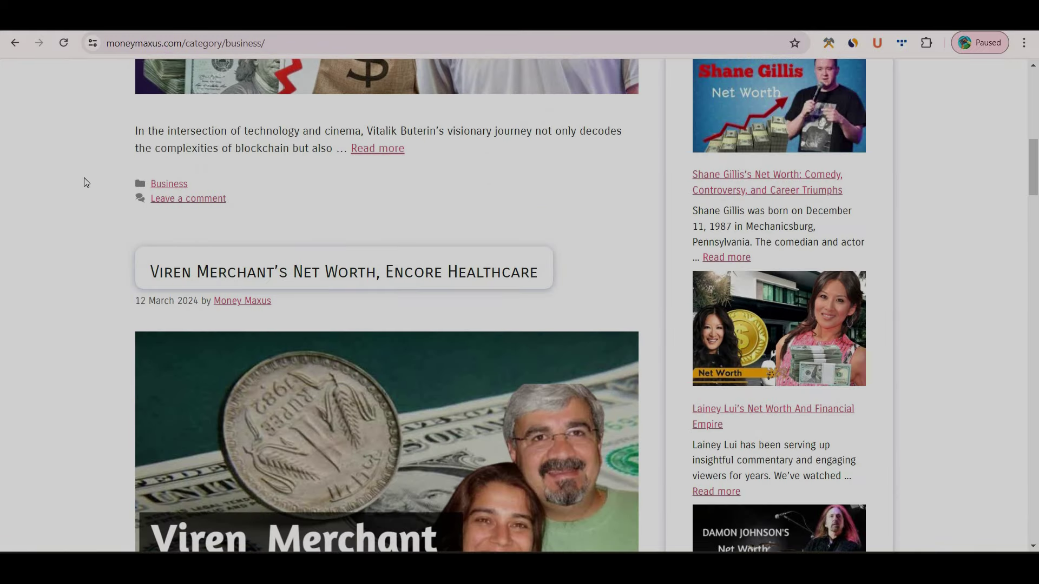
pyautogui.click(144, 46)
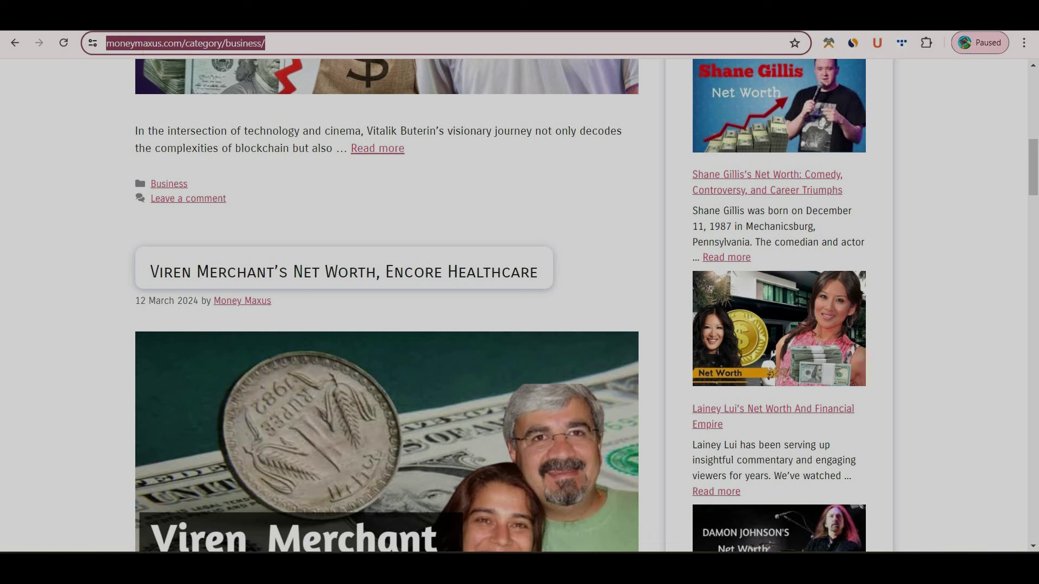
pyautogui.hotkey('ctrl', 't')
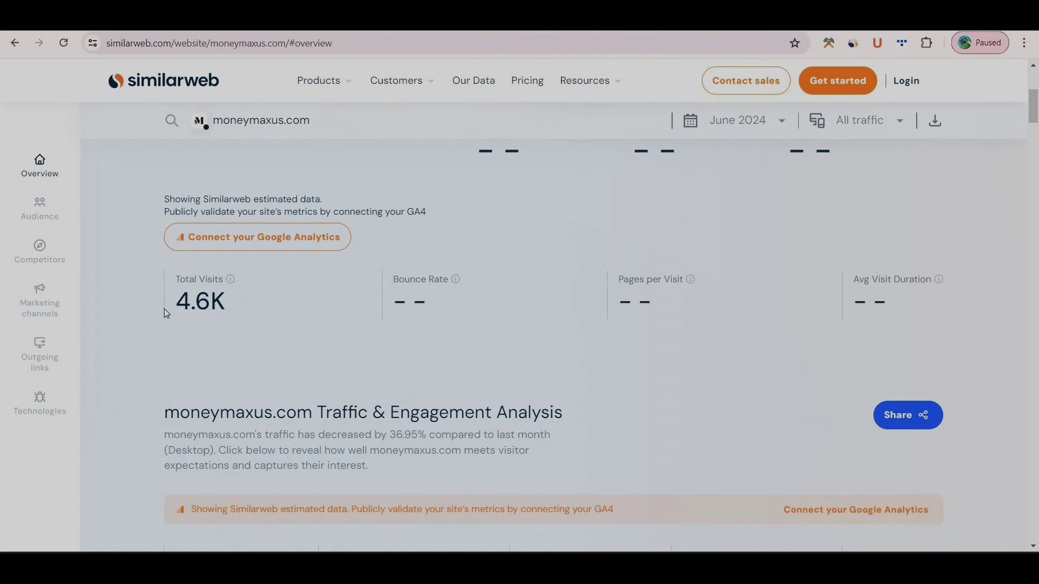
# - Examine moneymaxus.com's traffic on Similarweb, including the three-month visits chart, its April 2024 figure and the traffic by country
pyautogui.scroll(-5, 165, 307)
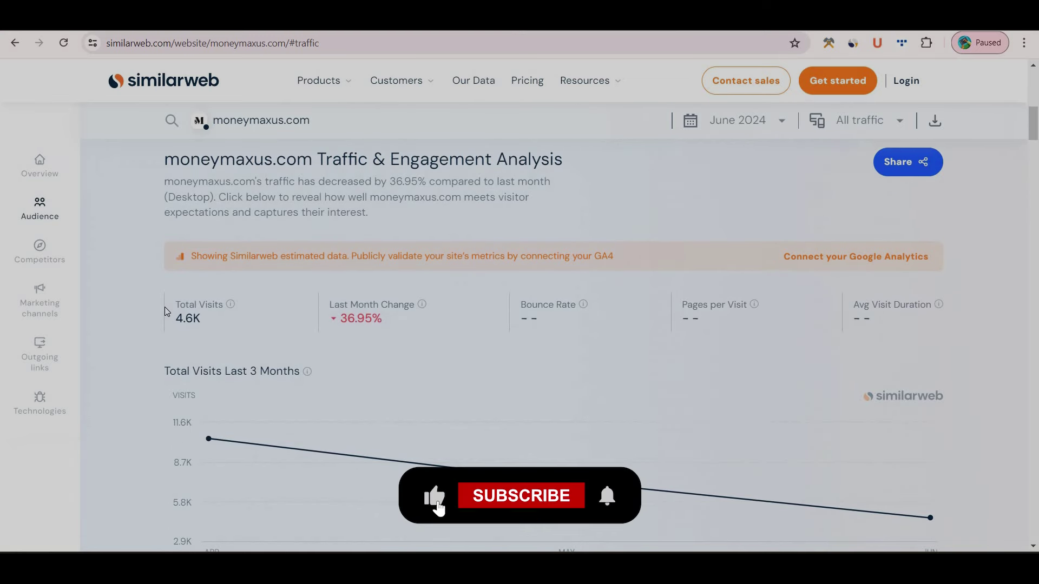
pyautogui.scroll(-3, 165, 307)
pyautogui.moveTo(227, 296)
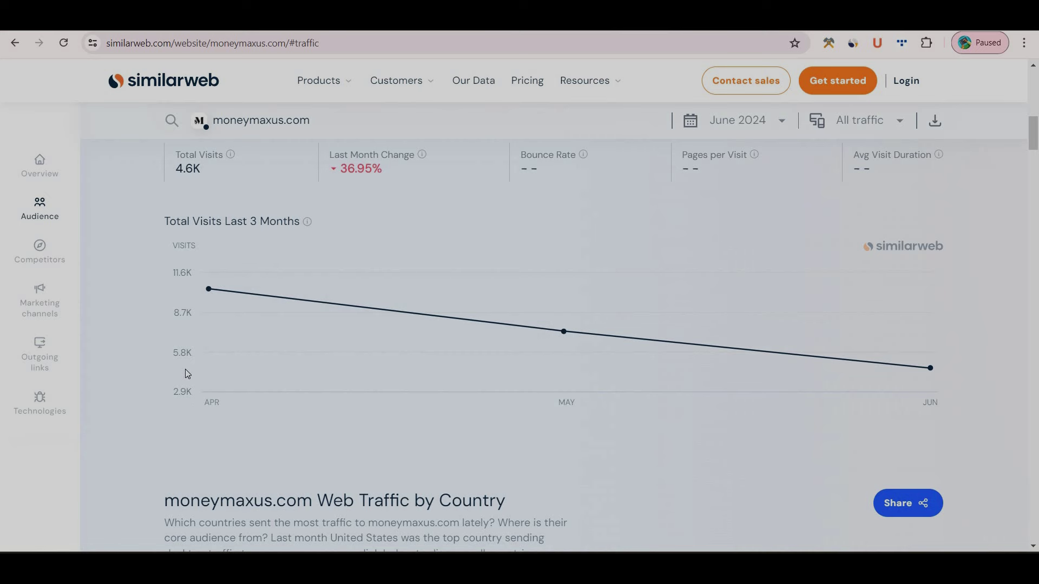
pyautogui.moveTo(227, 320)
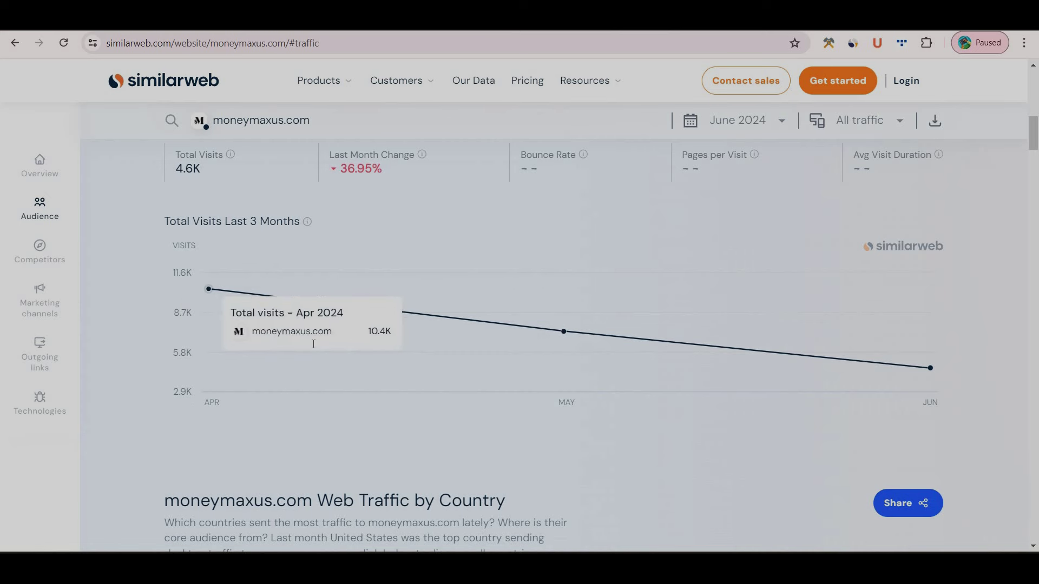
pyautogui.scroll(-7, 313, 344)
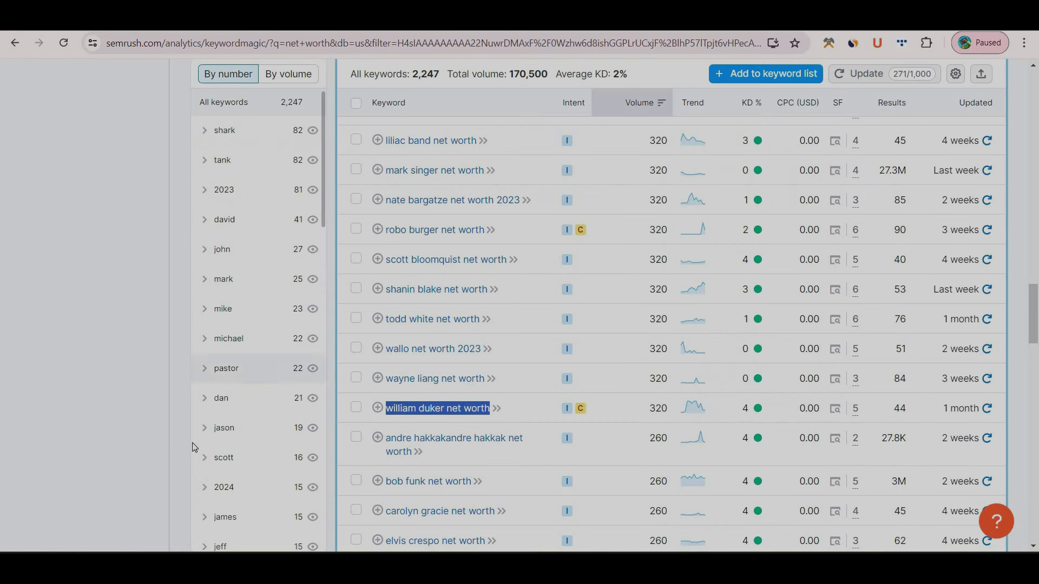
# - Open the quick details for the keyword "bob funk net worth" and examine the ranking pages in its SERP analysis
pyautogui.scroll(-4, 195, 447)
pyautogui.click(477, 261)
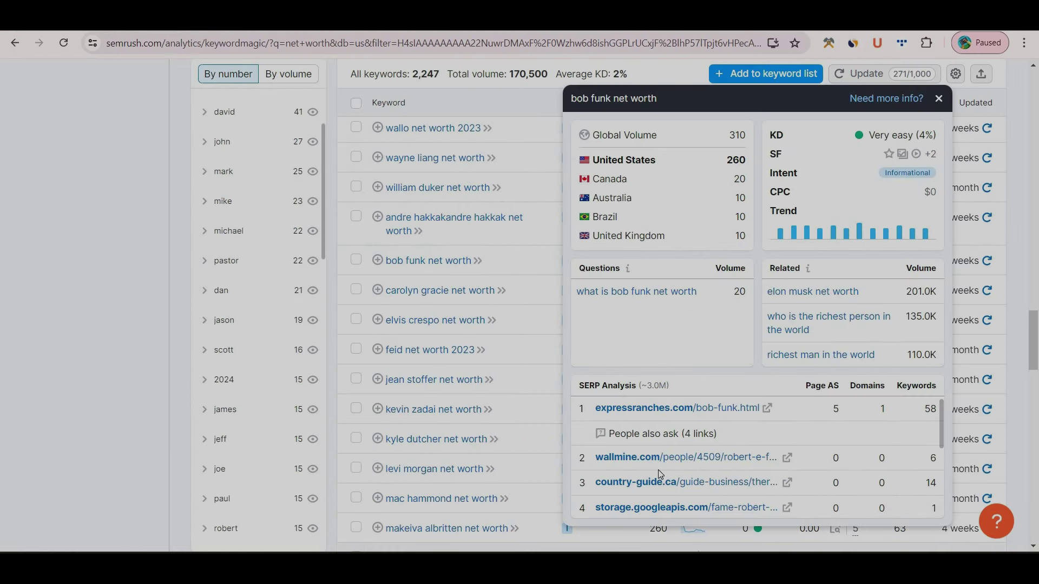
pyautogui.scroll(-3, 660, 474)
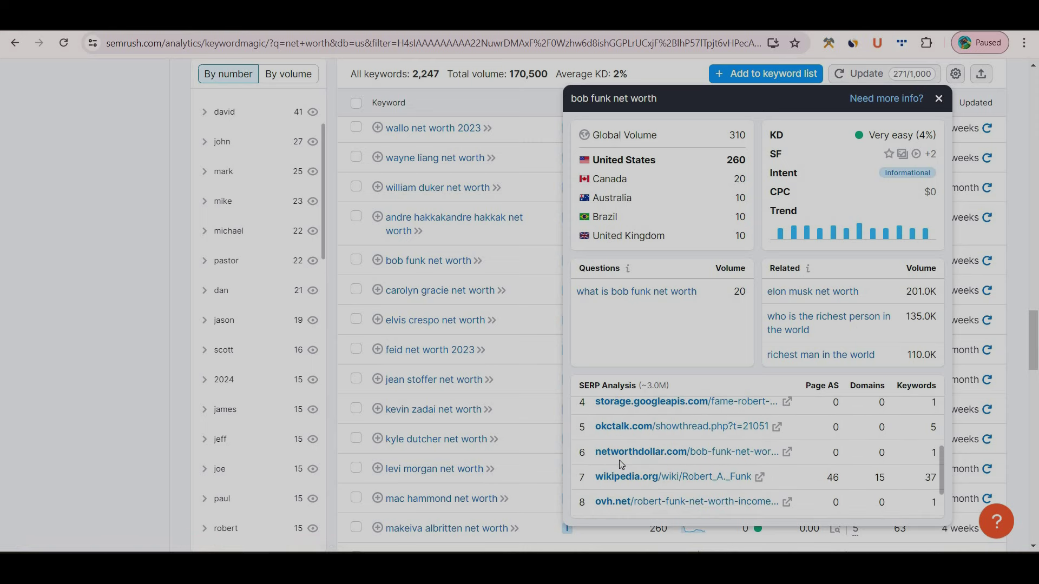
# - Open networthdollar.com from the SERP analysis, run Organic Research on its root domain and review the report
pyautogui.click(620, 452)
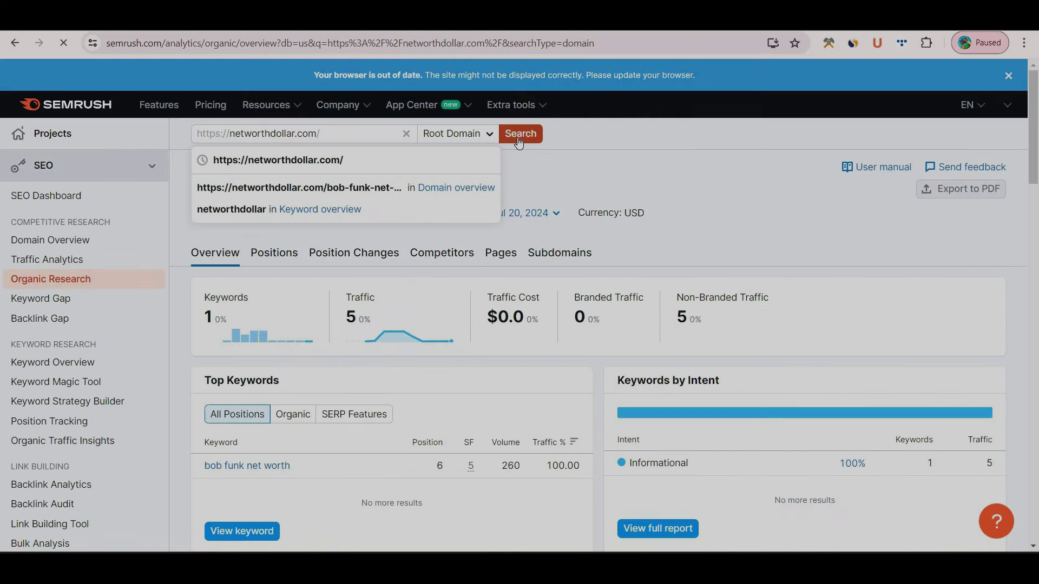
pyautogui.click(518, 139)
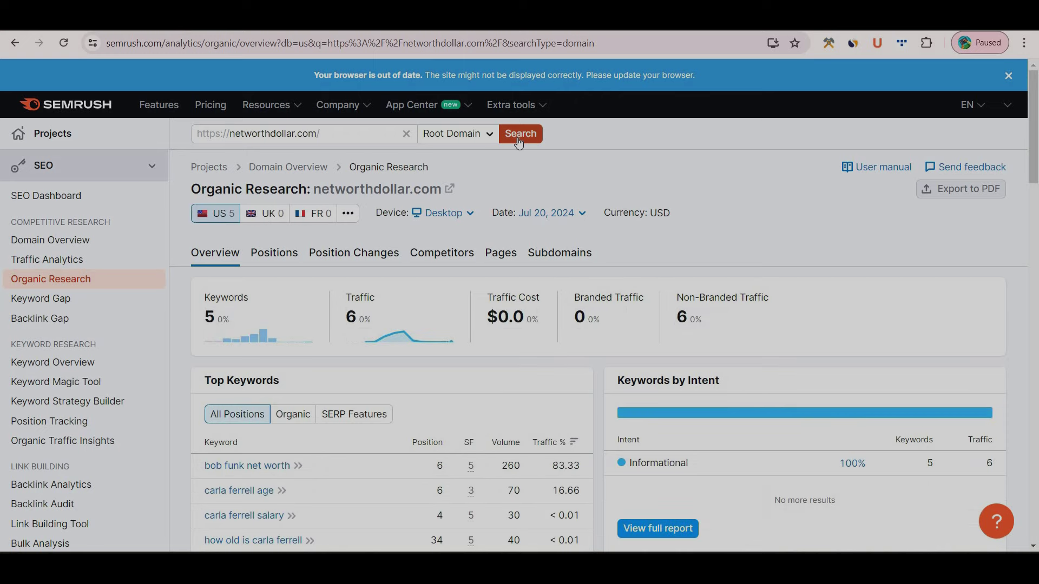
pyautogui.scroll(-10, 248, 322)
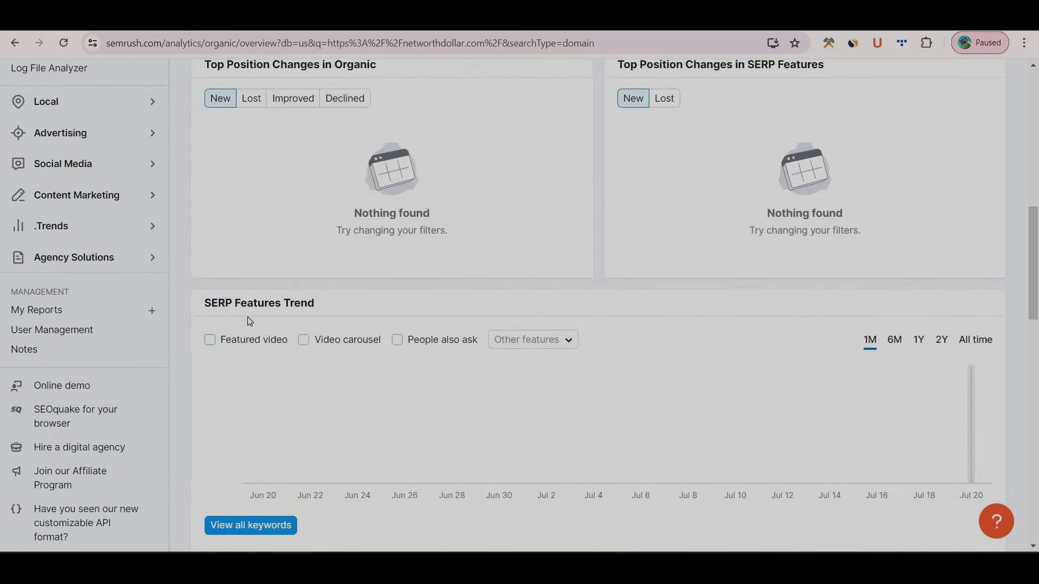
pyautogui.scroll(15, 248, 322)
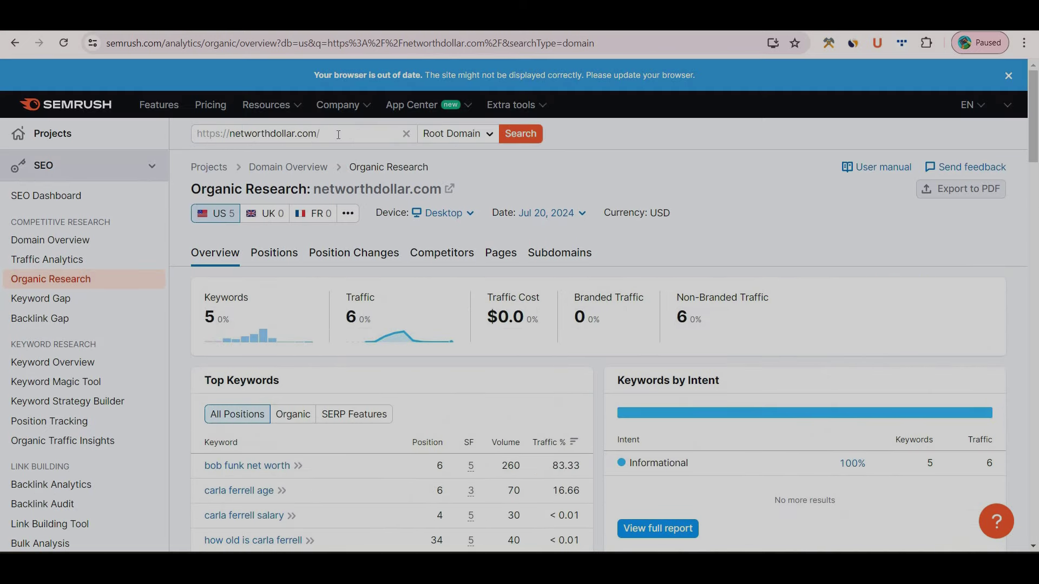
# - Open the networthdollar.com website and check its domain age and Similarweb data with the browser extensions
pyautogui.moveTo(321, 133); pyautogui.dragTo(140, 137)
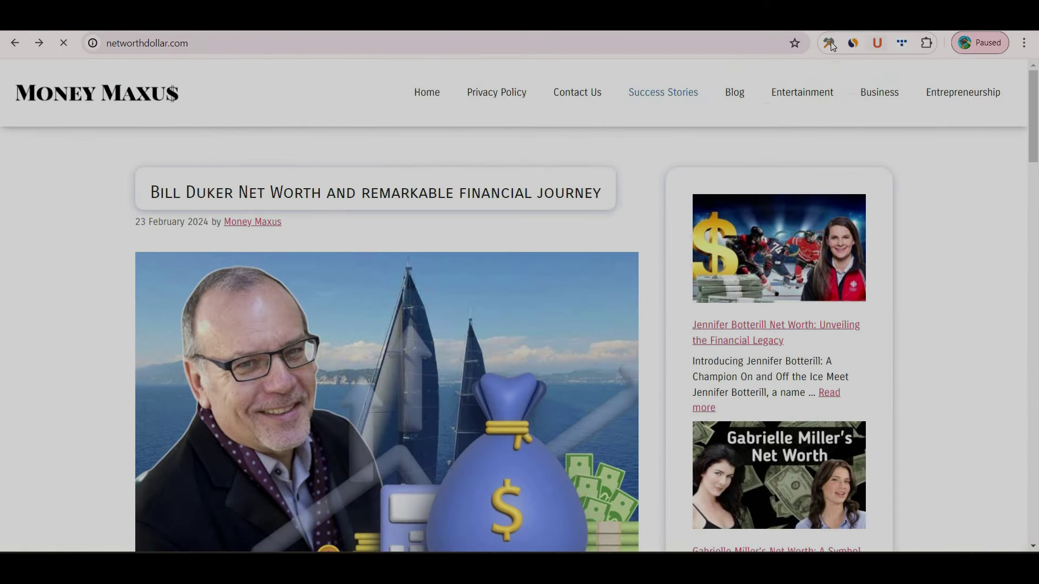
pyautogui.click(830, 41)
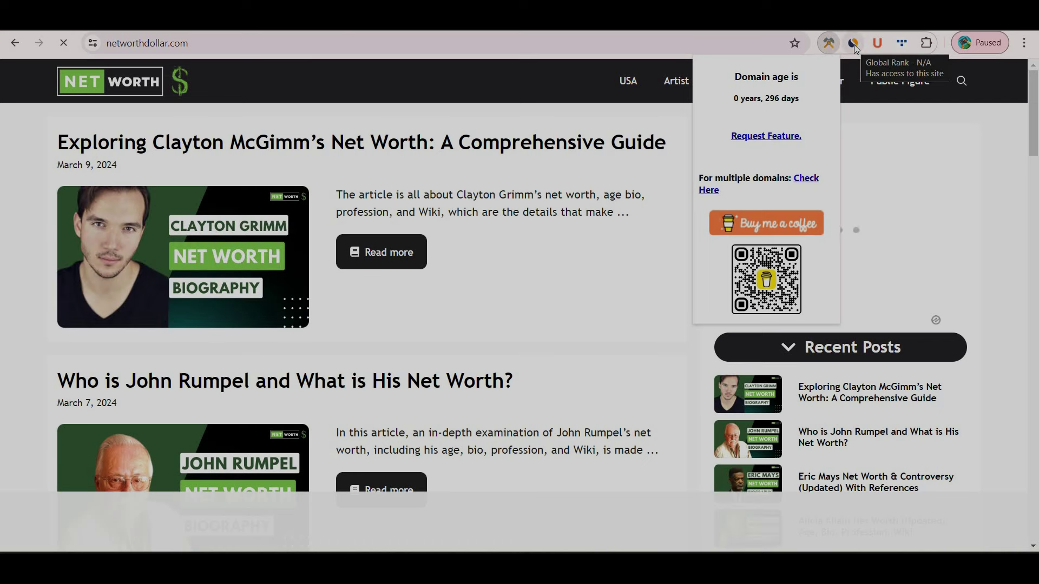
pyautogui.click(853, 44)
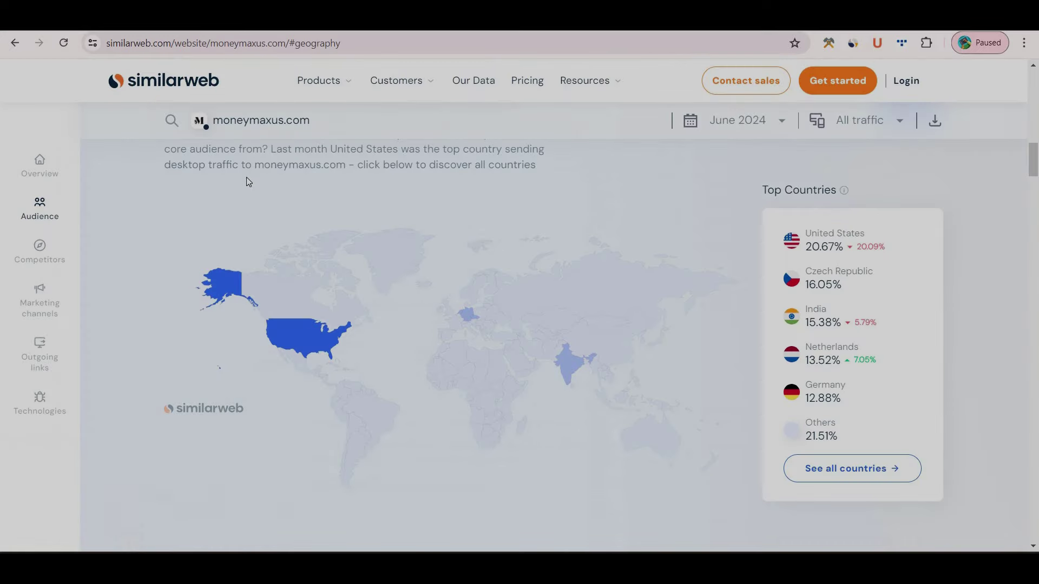
pyautogui.scroll(10, 246, 177)
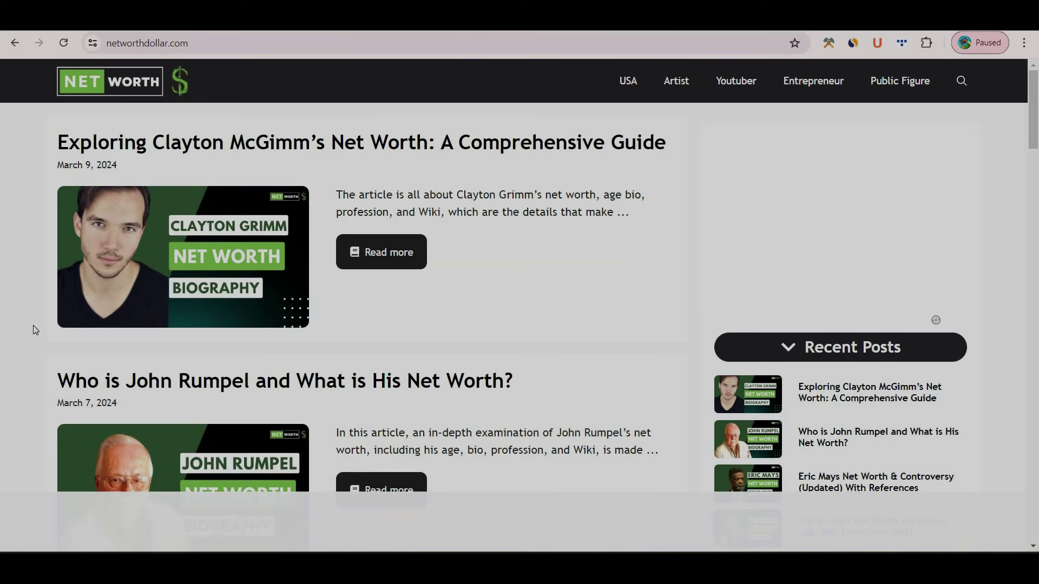
# - Examine the topics, titles and dates of the posts listed on the networthdollar.com home page down to its footer
pyautogui.scroll(-10, 35, 330)
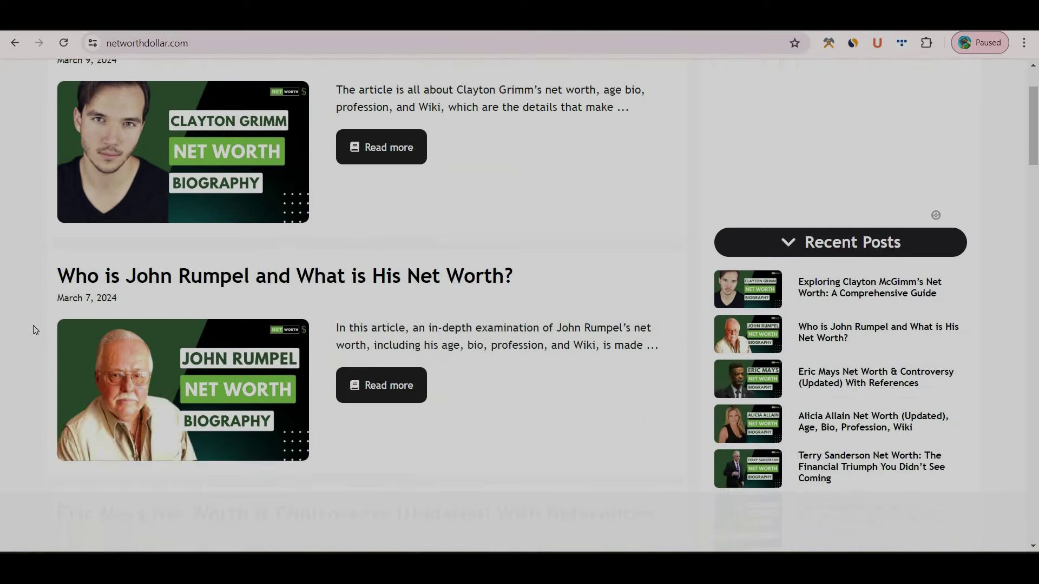
pyautogui.scroll(-7, 37, 311)
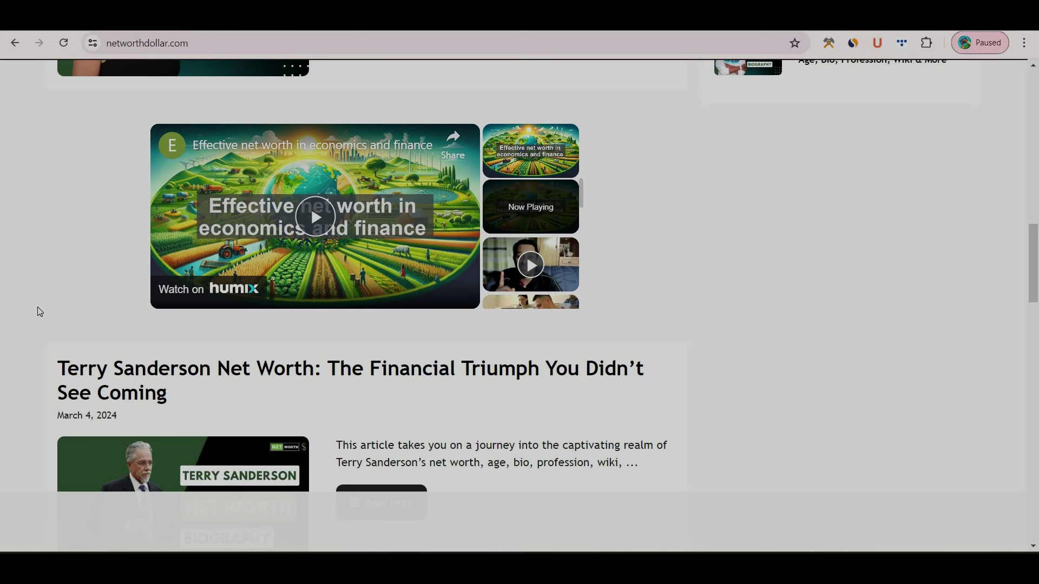
pyautogui.scroll(-12, 37, 311)
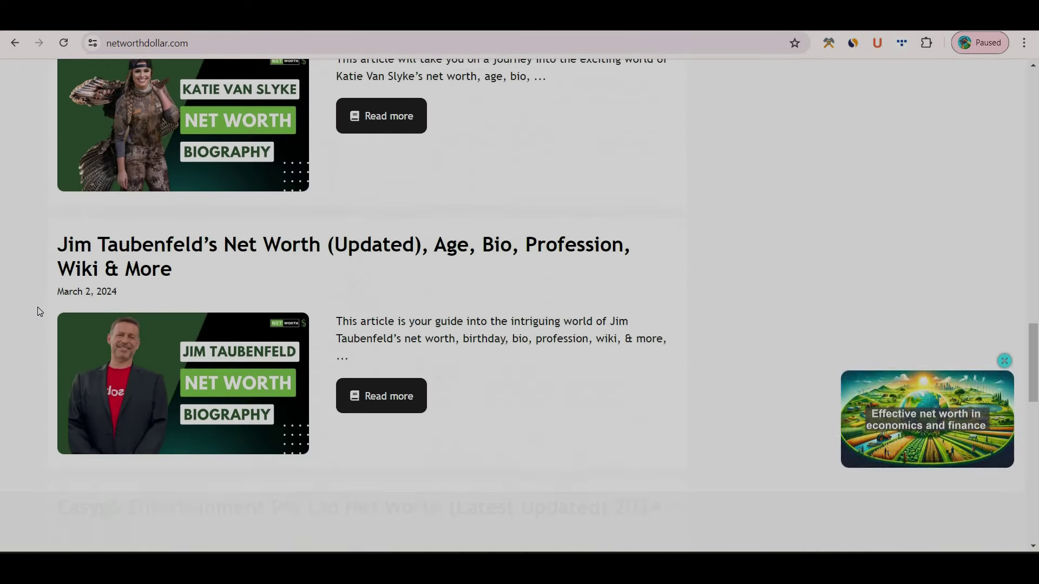
pyautogui.scroll(-10, 38, 312)
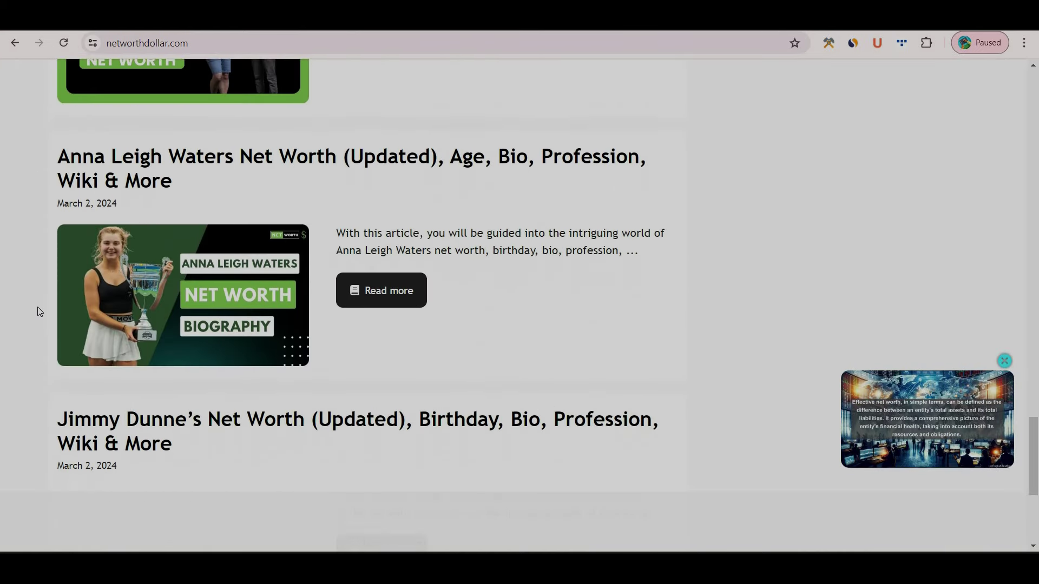
pyautogui.scroll(-5, 38, 311)
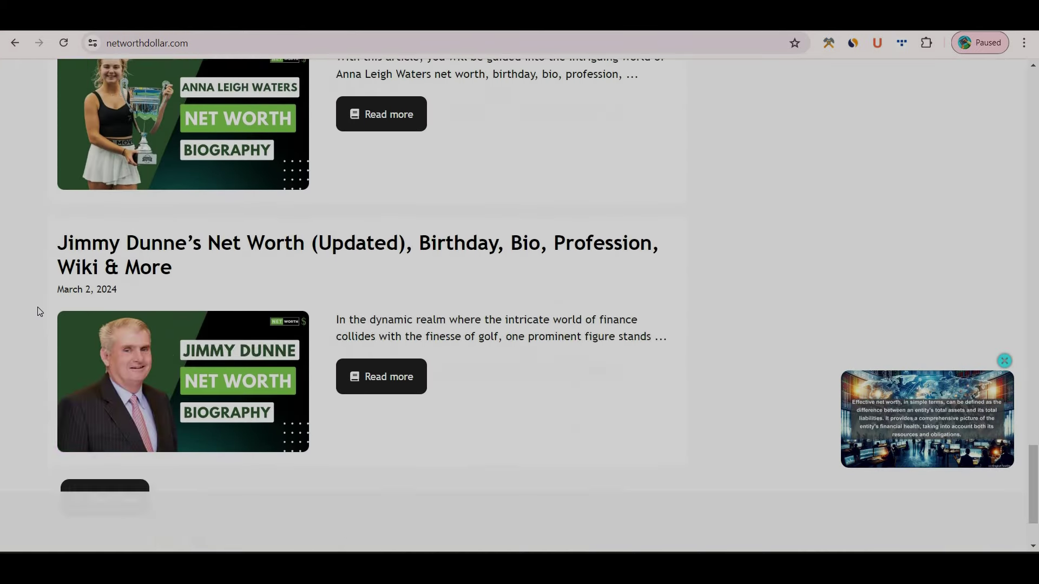
pyautogui.scroll(1, 614, 157)
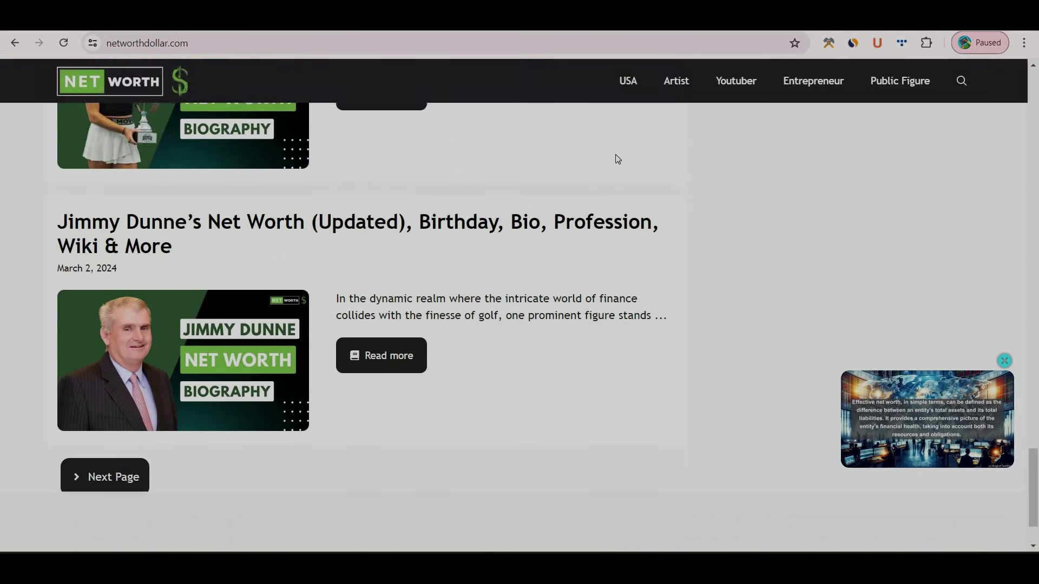
pyautogui.scroll(-1, 614, 157)
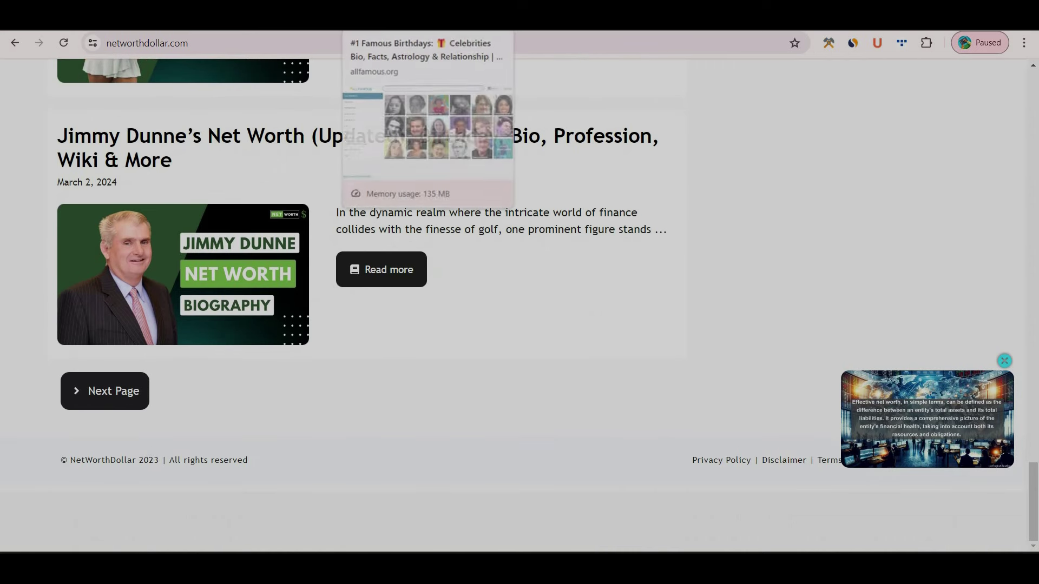
# - Visit allfamous.org in its open tab, then look up its root domain in Semrush's Domain Overview
pyautogui.click(379, 19)
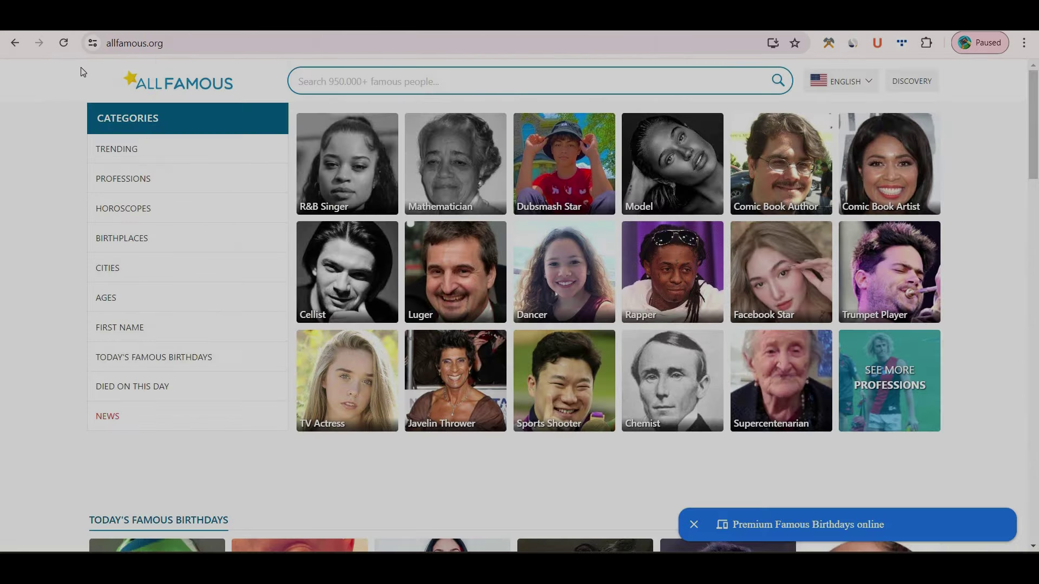
pyautogui.click(151, 47)
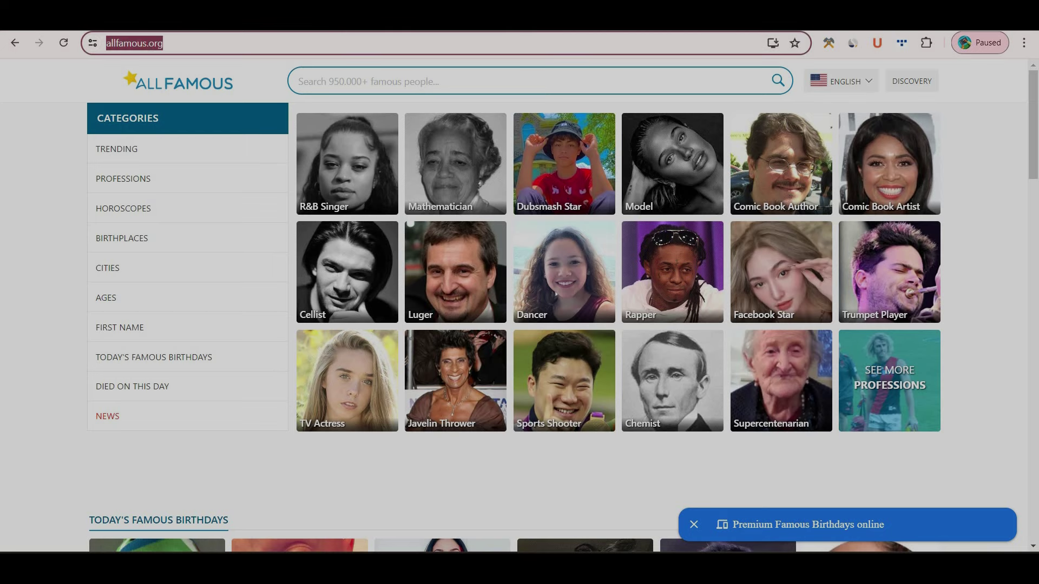
pyautogui.write('semrush.com/analytics/organic/overview?db=us&q=https%3A%2F%2Fnetworthdollar.com%2F&searchType=domain')
pyautogui.press('Return')
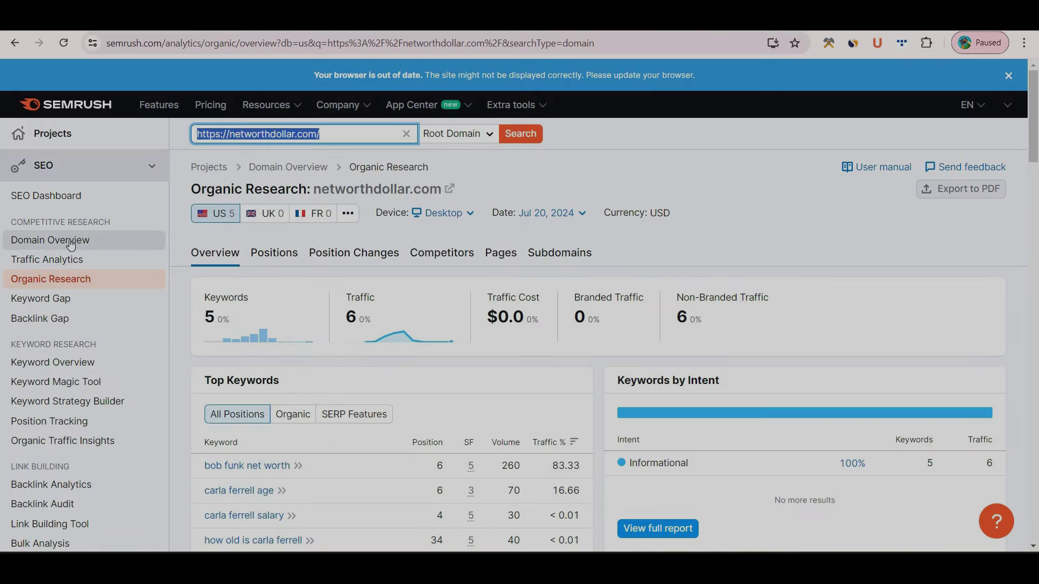
pyautogui.click(70, 244)
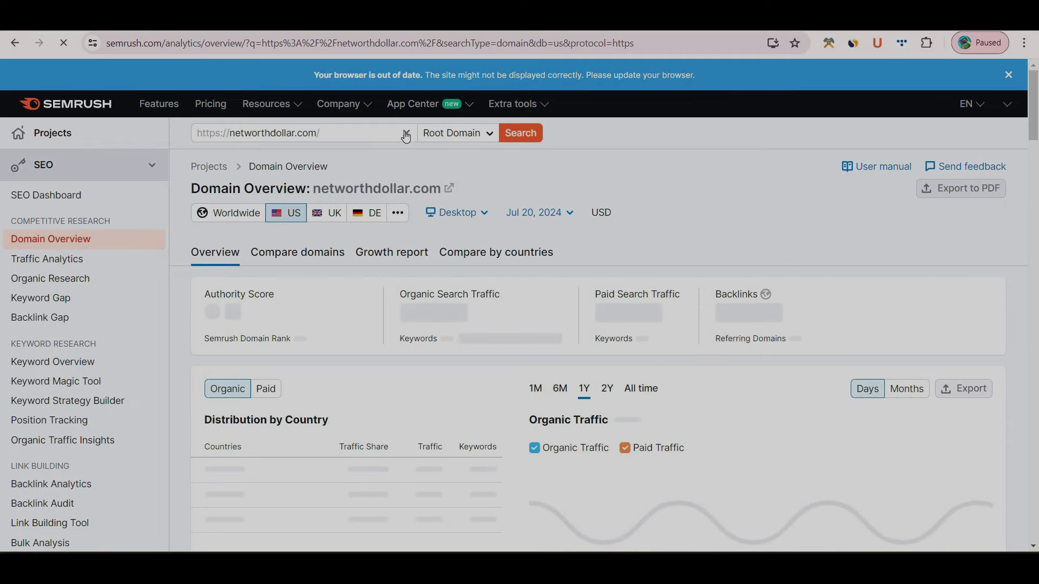
pyautogui.click(406, 133)
pyautogui.write('https://allfamous.org/')
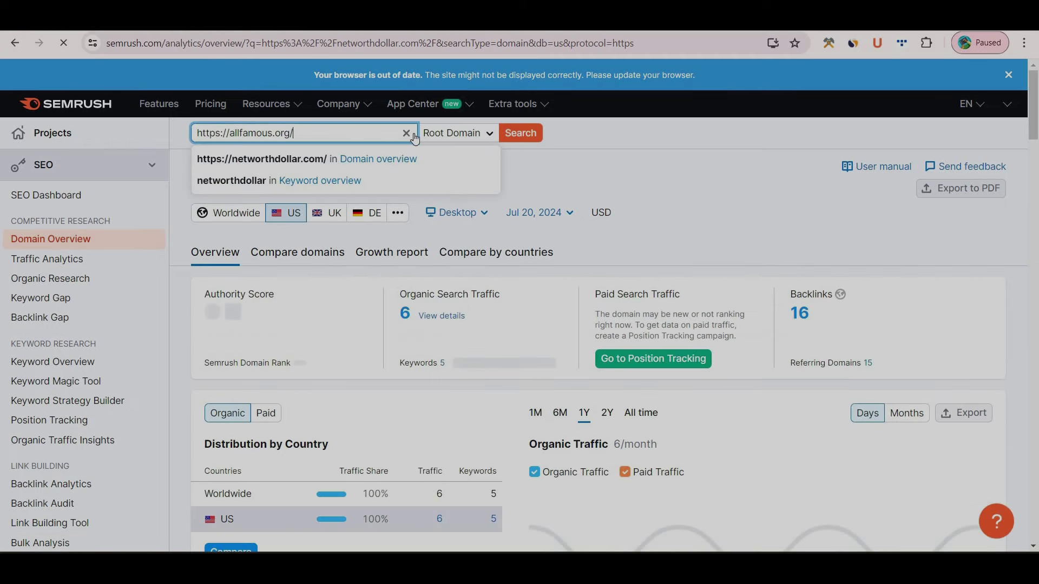
pyautogui.click(533, 135)
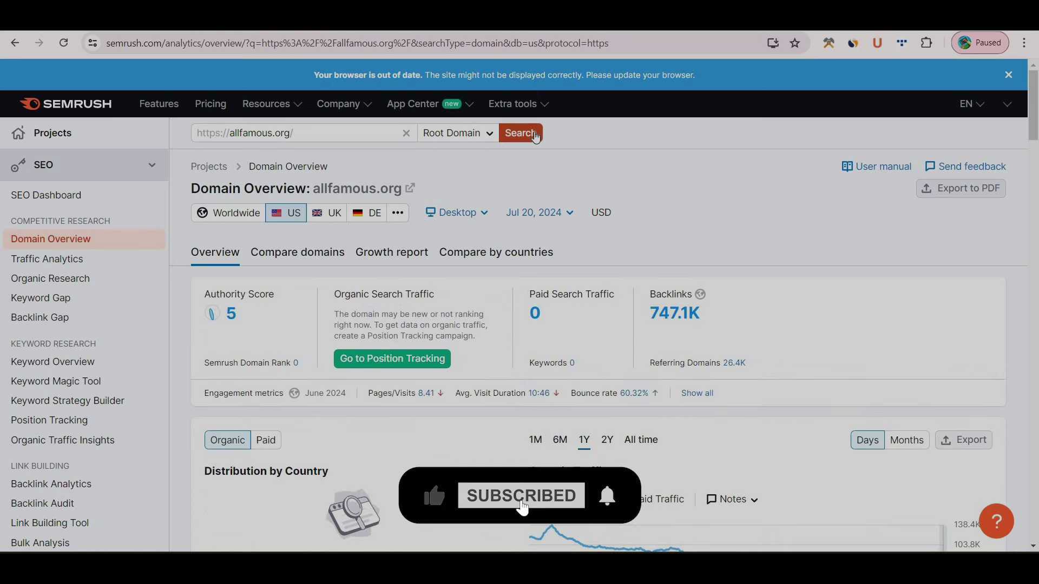
# - Show two years of data in allfamous.org's organic traffic chart and examine how the traffic developed
pyautogui.scroll(-5, 858, 313)
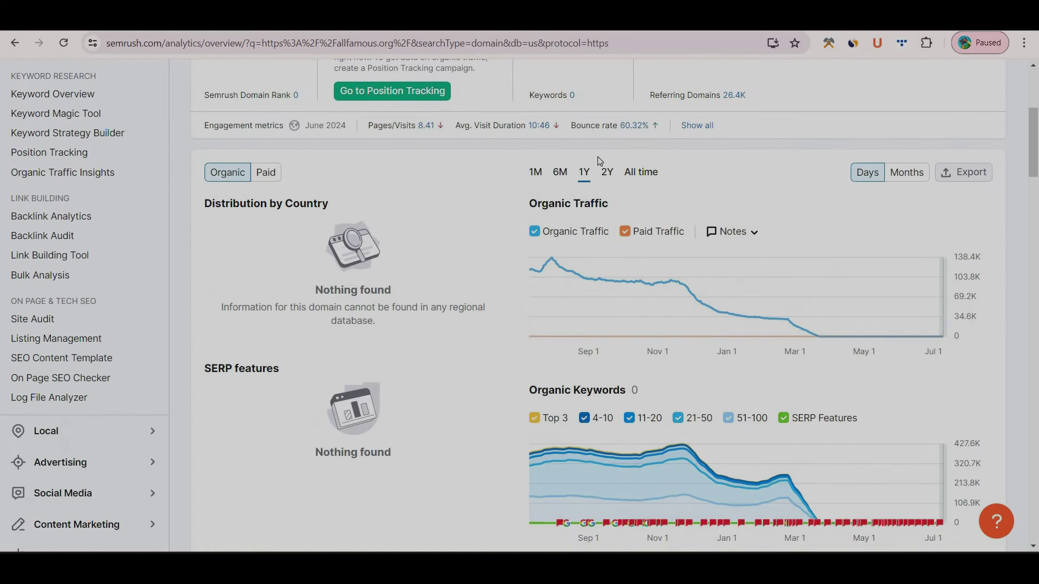
pyautogui.click(606, 173)
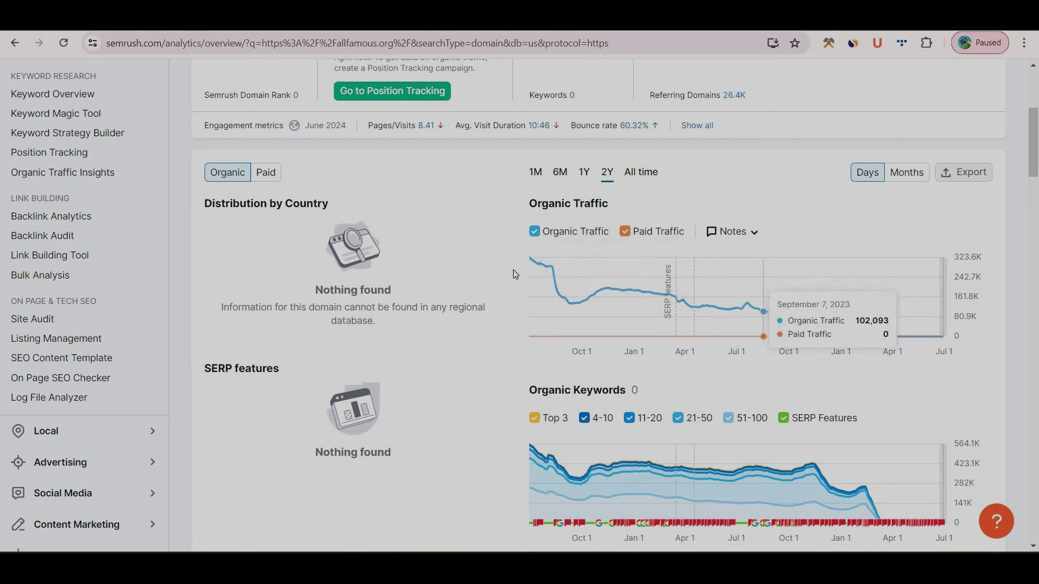
pyautogui.scroll(5, 595, 303)
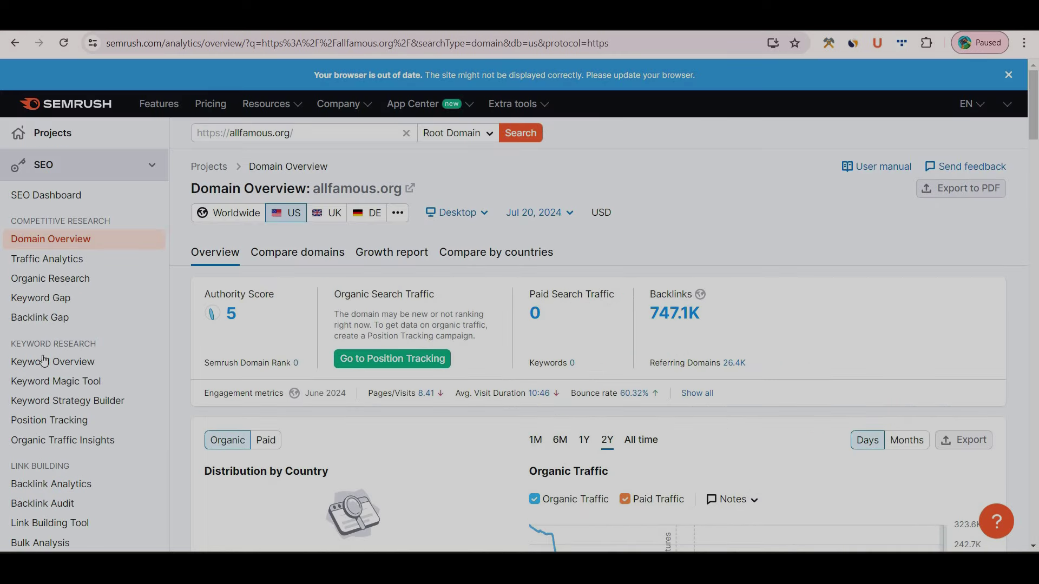
# - Return to the "net worth" Keyword Magic Tool results and open the quick details for "play maysie net worth"
pyautogui.click(13, 43)
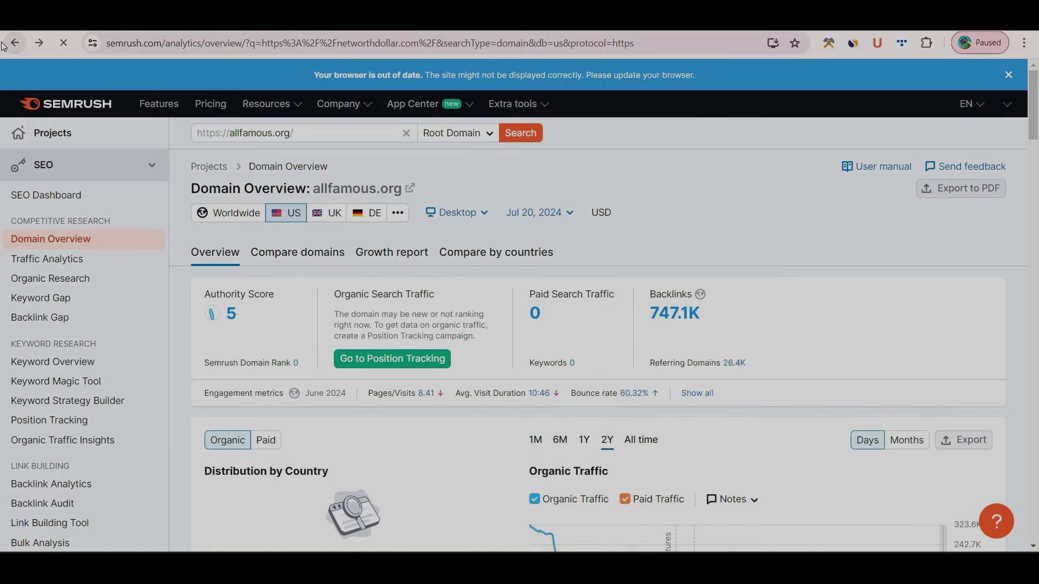
pyautogui.click(14, 43)
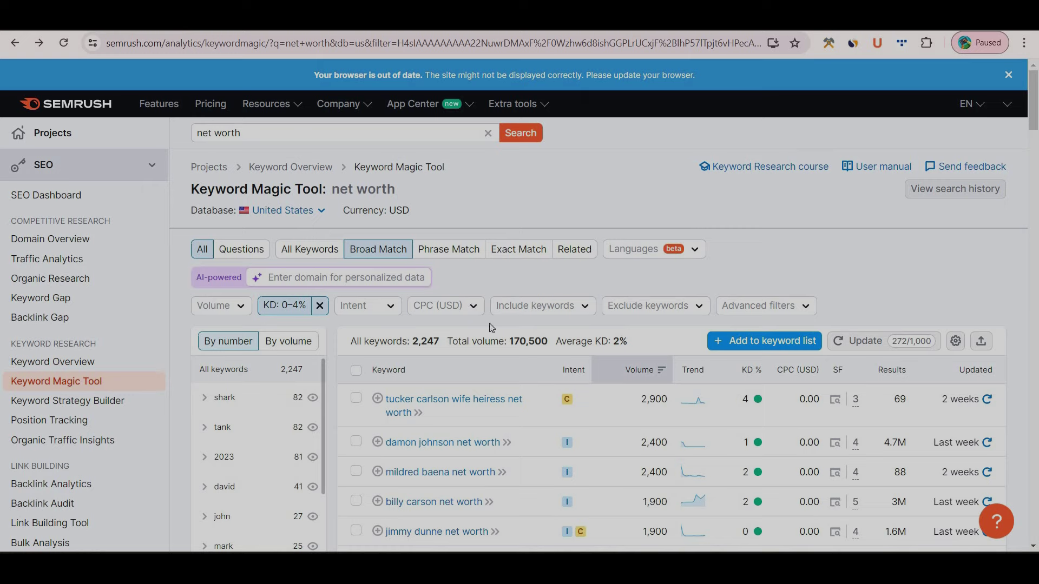
pyautogui.scroll(-20, 469, 361)
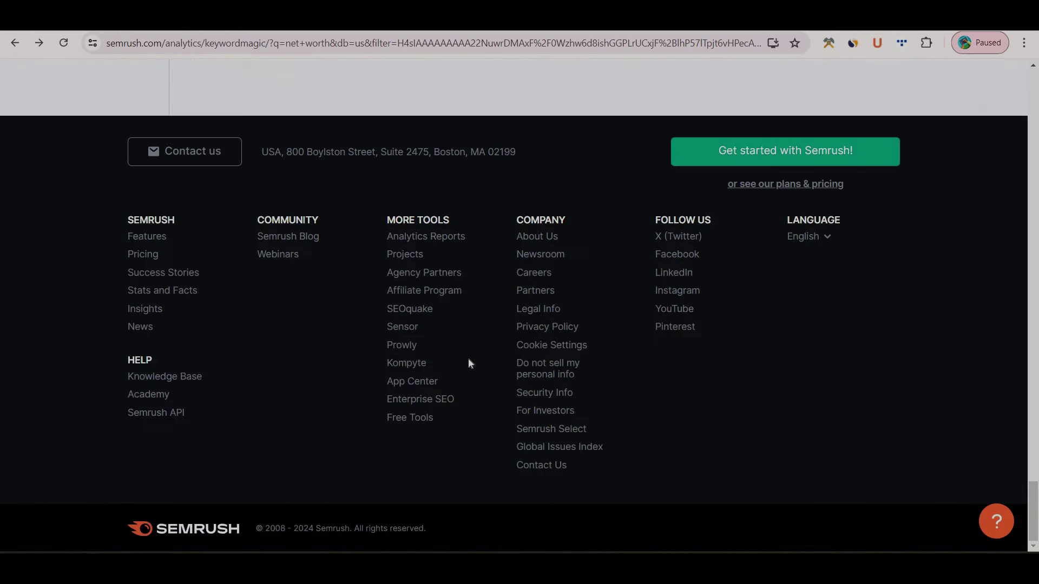
pyautogui.scroll(5, 469, 362)
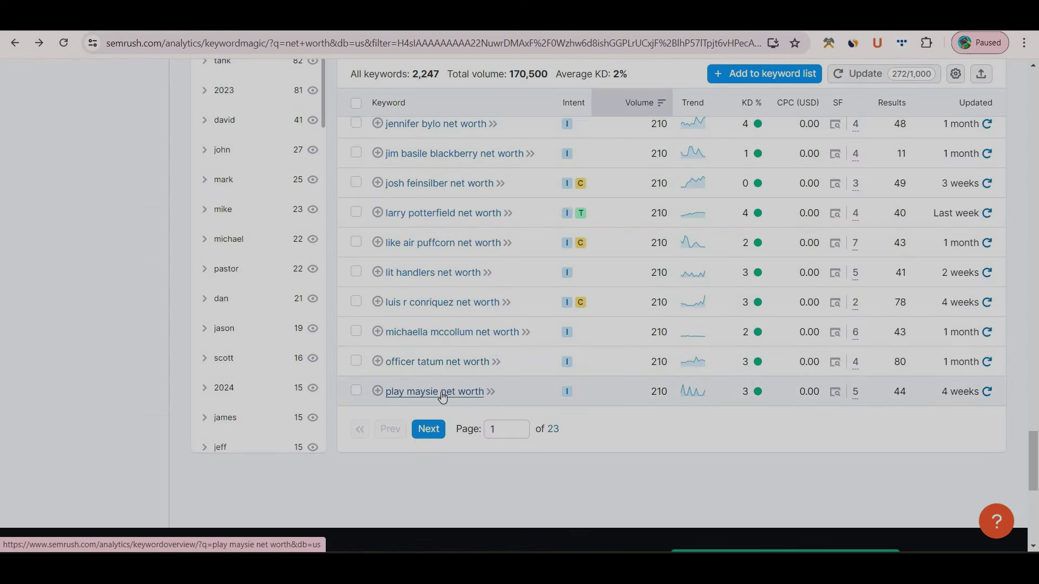
pyautogui.click(490, 392)
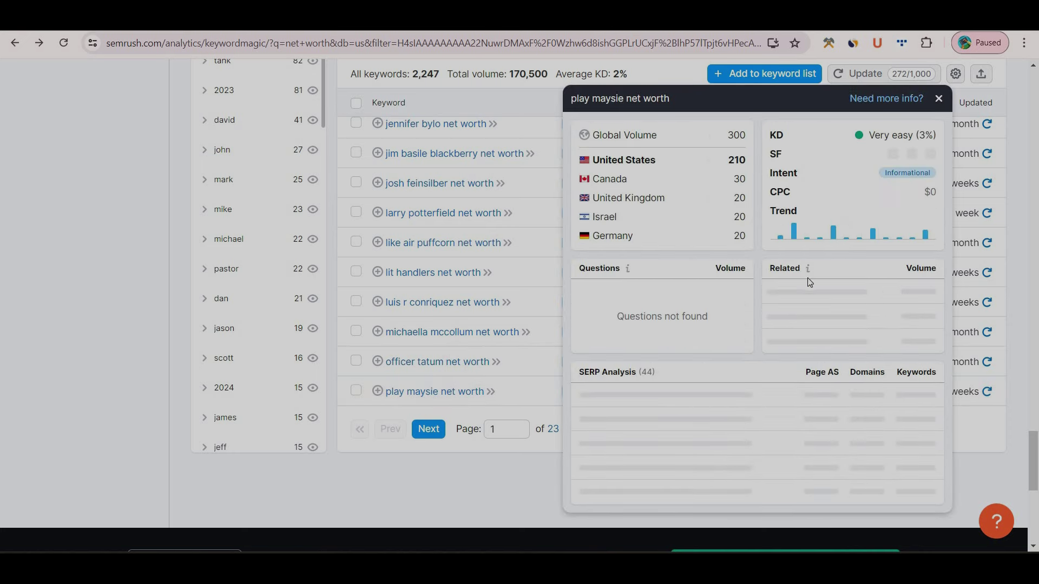
# - Examine the pages ranking for "play maysie net worth" in the SERP Analysis, then close its quick details
pyautogui.scroll(-3, 742, 459)
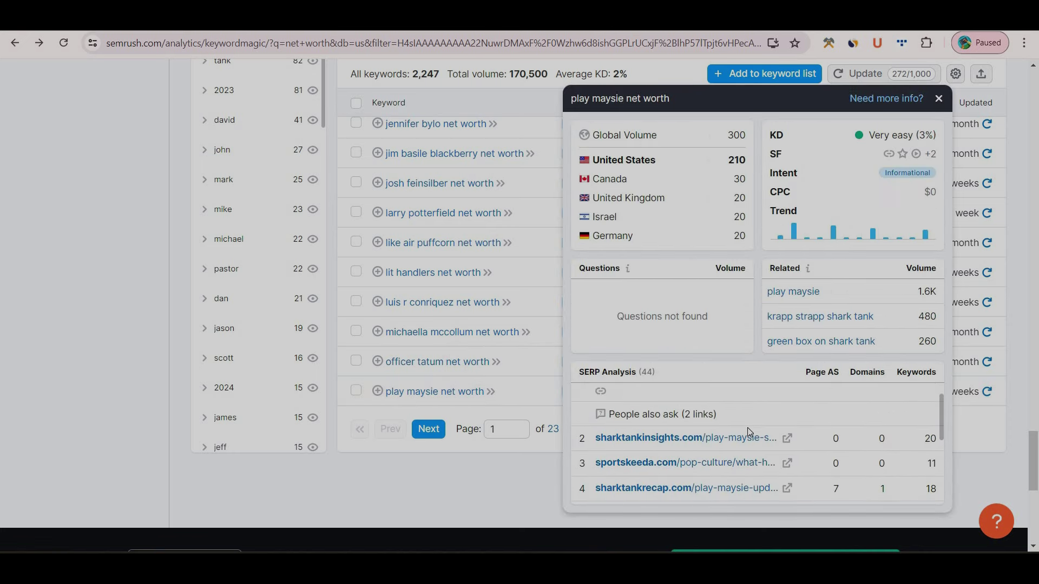
pyautogui.scroll(2, 733, 451)
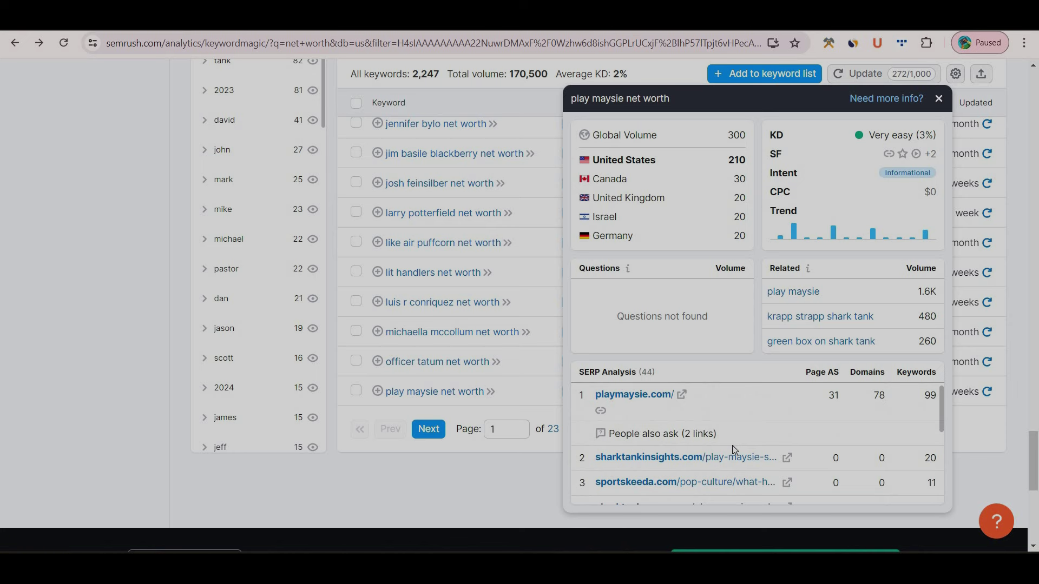
pyautogui.click(440, 441)
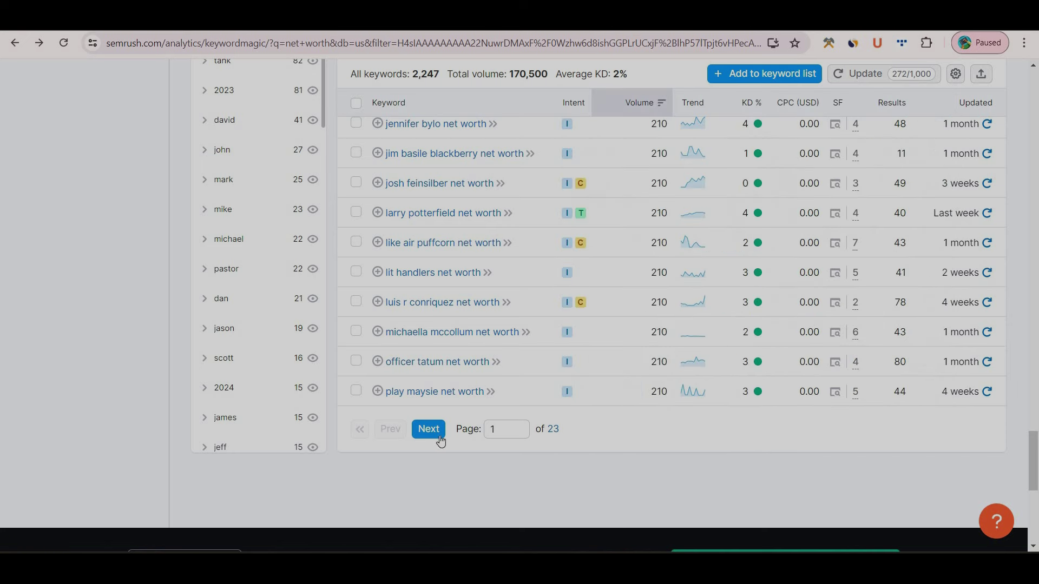
# - Go to the second page of the "net worth" keyword results and open the quick details for "zack hample net worth"
pyautogui.click(431, 435)
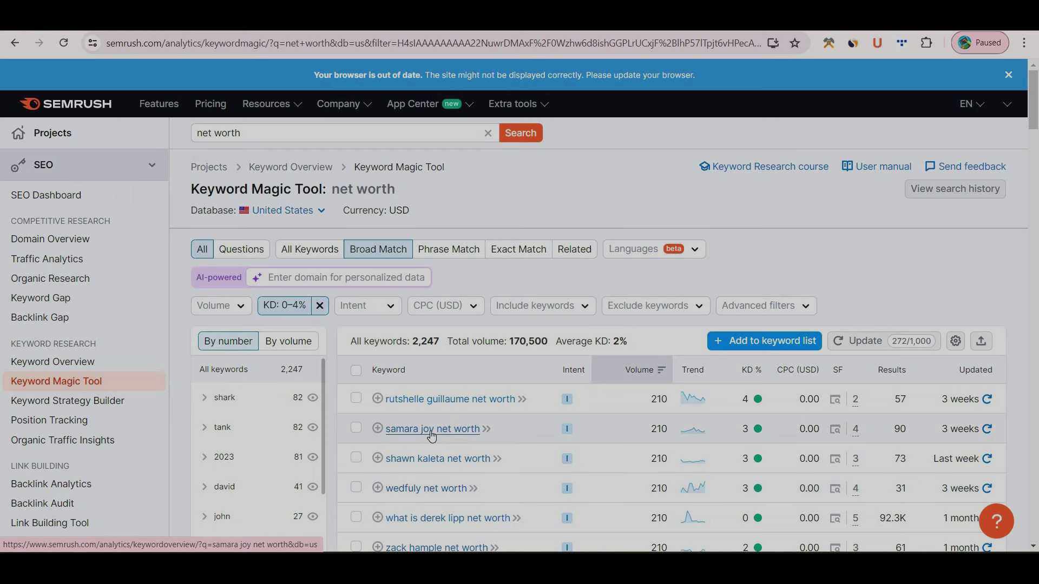
pyautogui.scroll(-4, 432, 436)
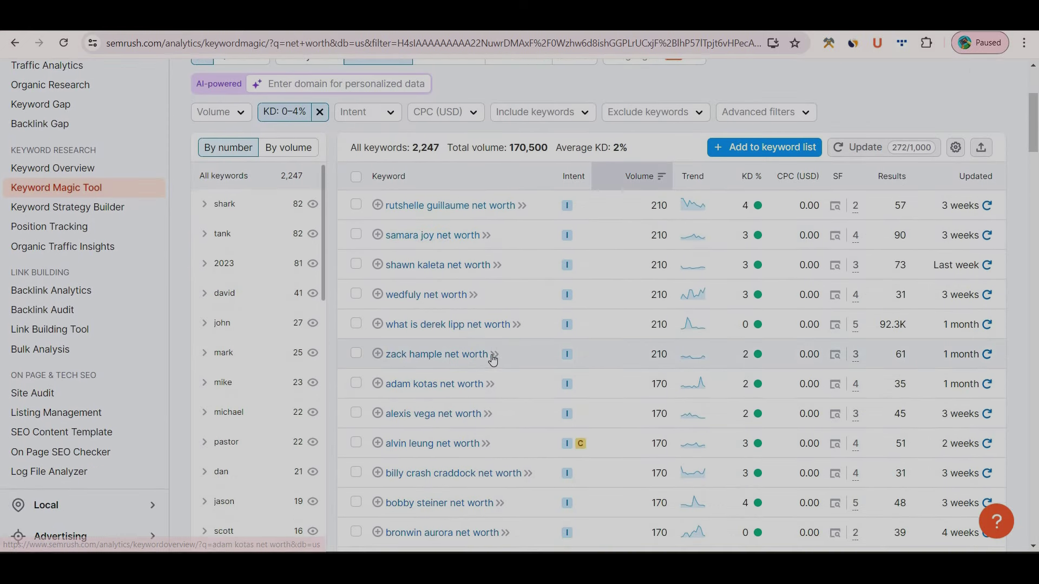
pyautogui.click(494, 355)
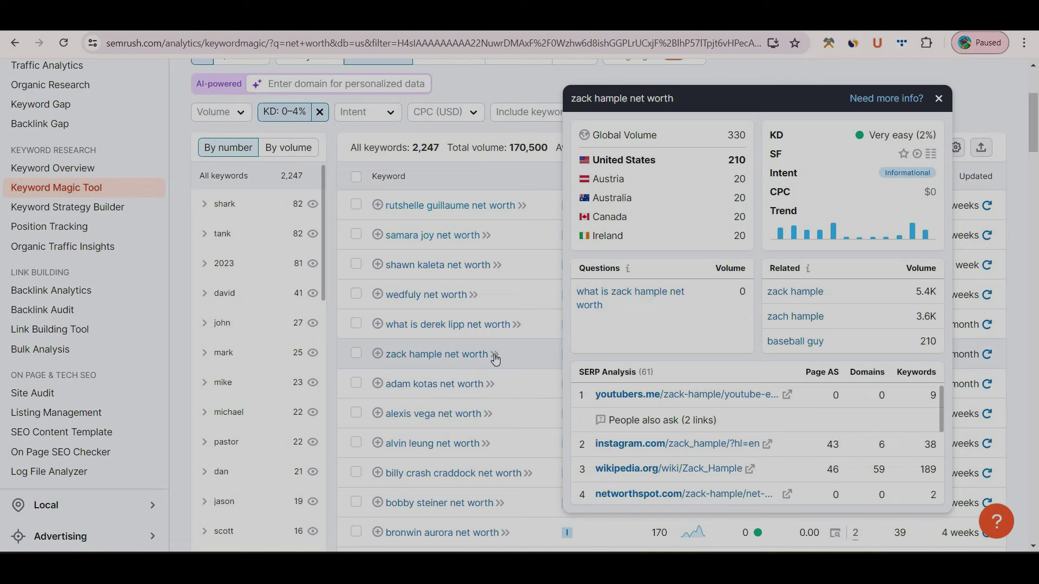
pyautogui.click(634, 498)
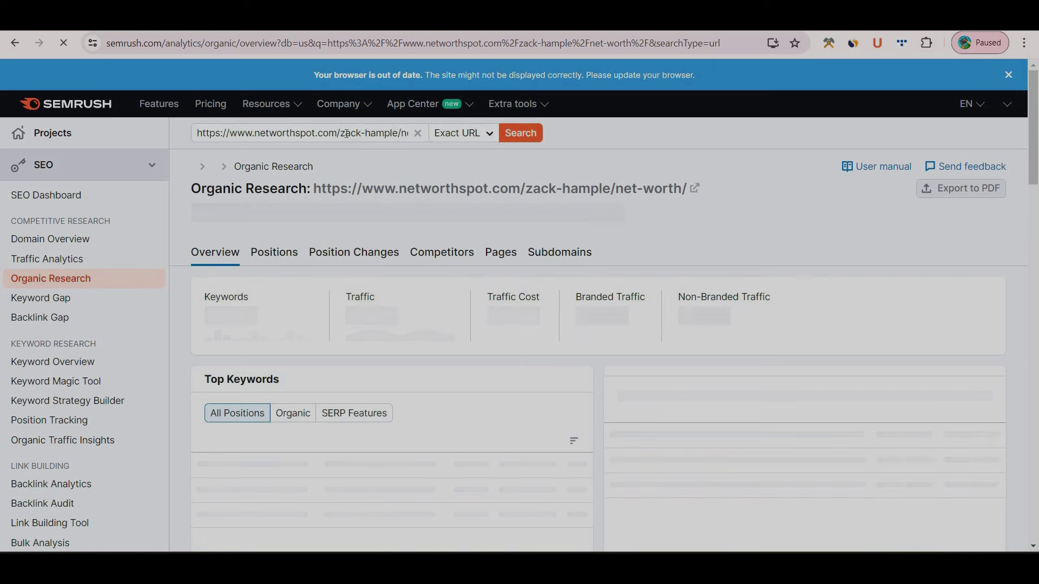
pyautogui.click(343, 133)
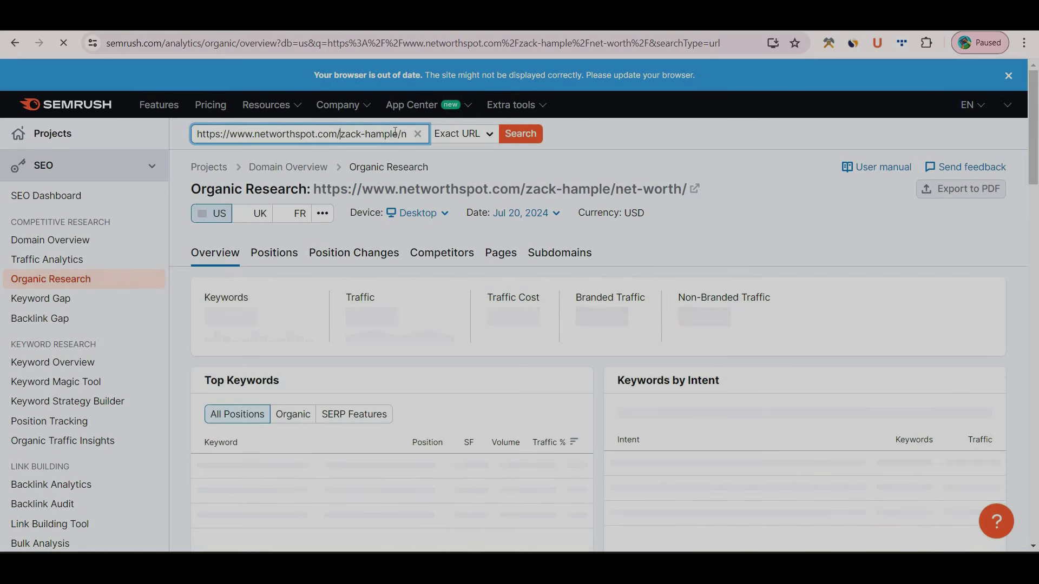
pyautogui.moveTo(395, 133); pyautogui.dragTo(412, 142)
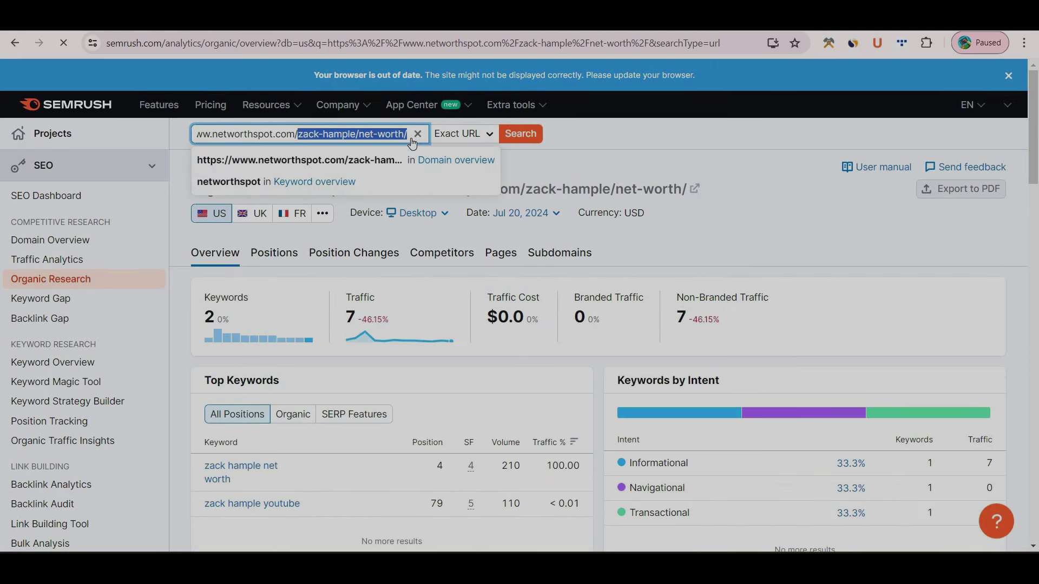
pyautogui.press('BackSpace')
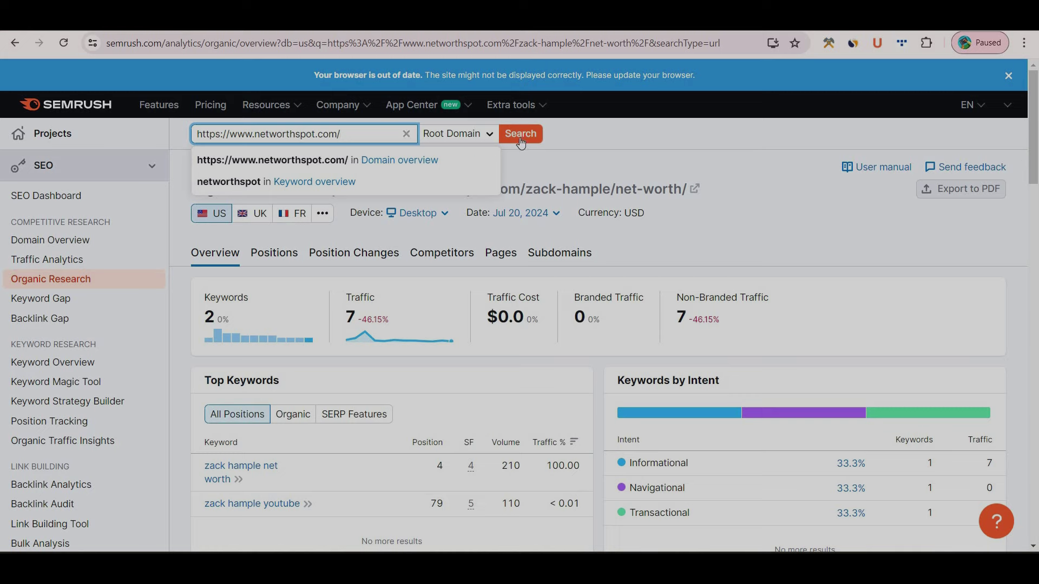
pyautogui.click(518, 140)
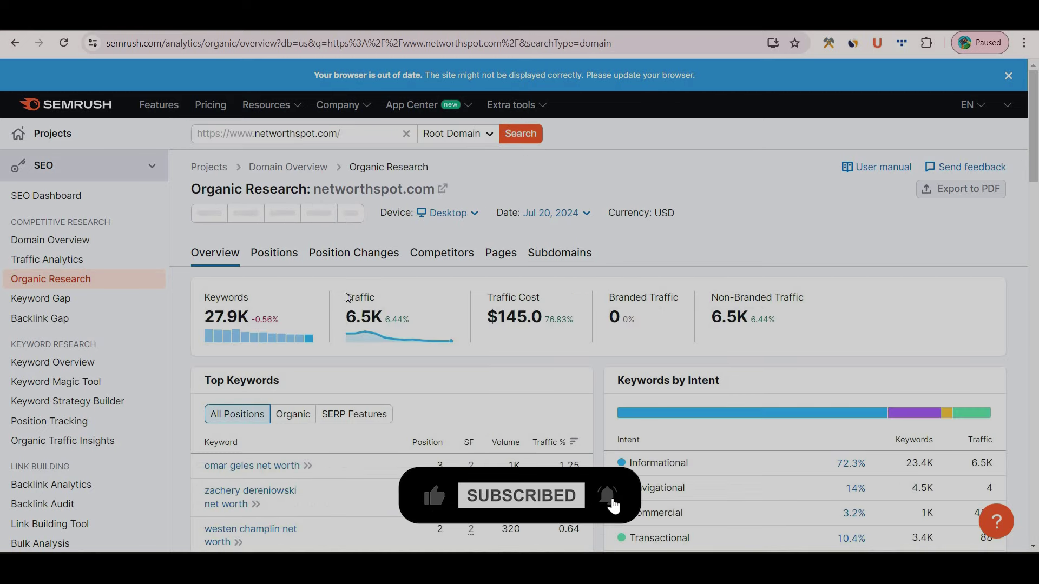
# - Open the full list of networthspot.com's organic keywords and examine their positions, traffic, volume and difficulty
pyautogui.scroll(-5, 346, 357)
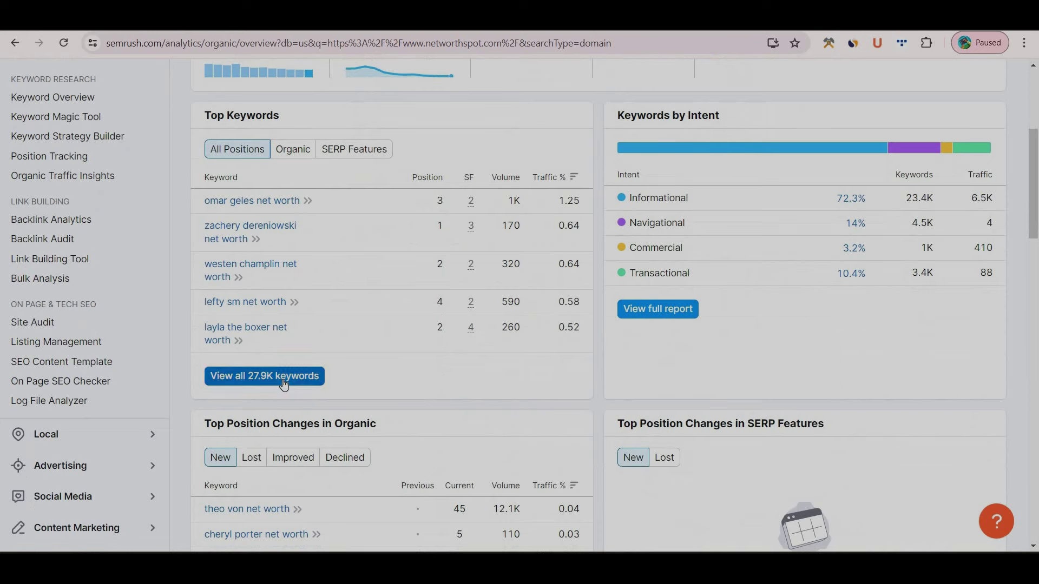
pyautogui.click(284, 381)
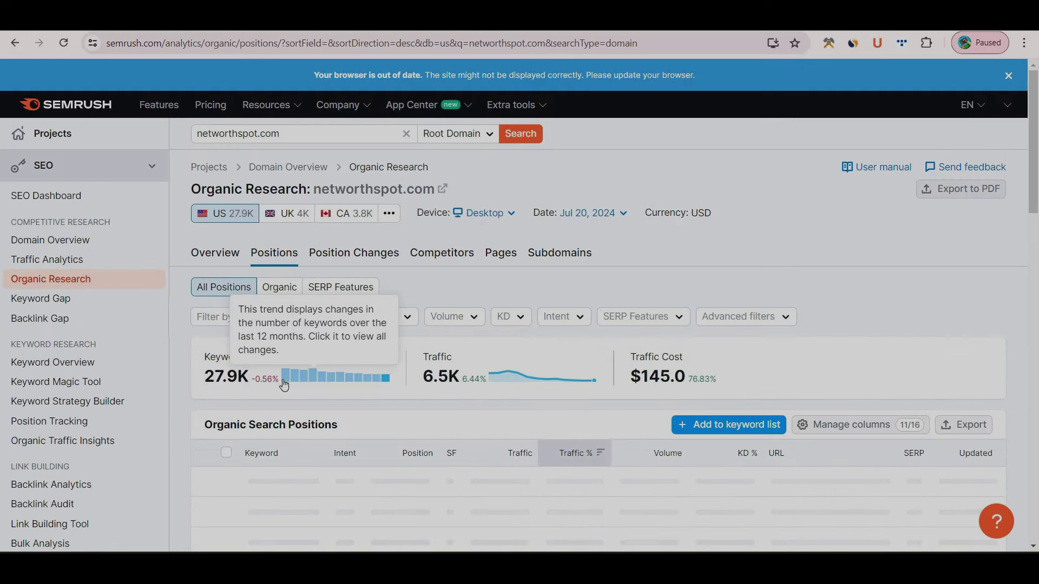
pyautogui.scroll(-10, 431, 285)
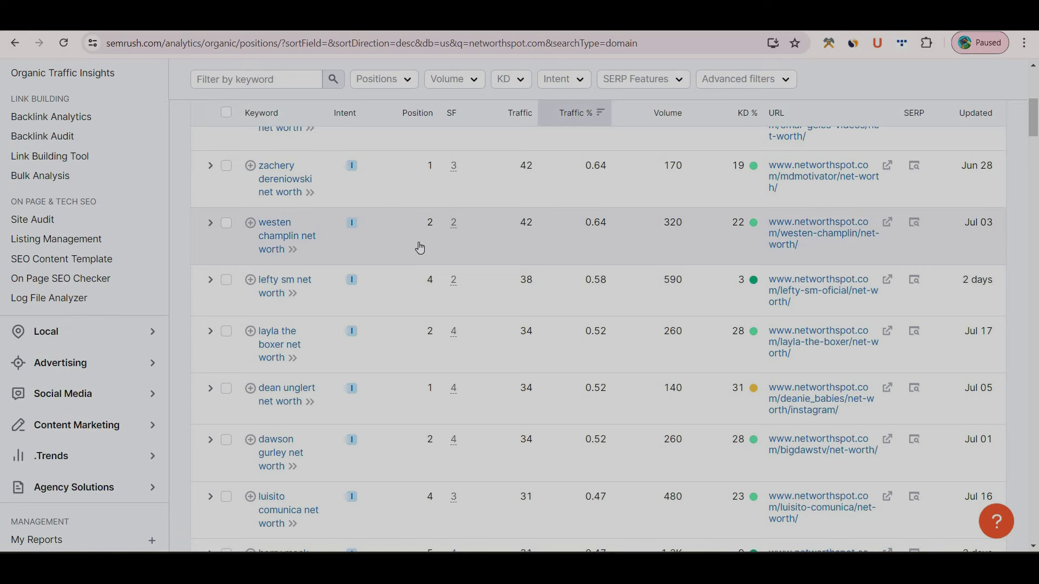
pyautogui.scroll(3, 419, 248)
pyautogui.scroll(-4, 420, 248)
pyautogui.scroll(-4, 420, 248)
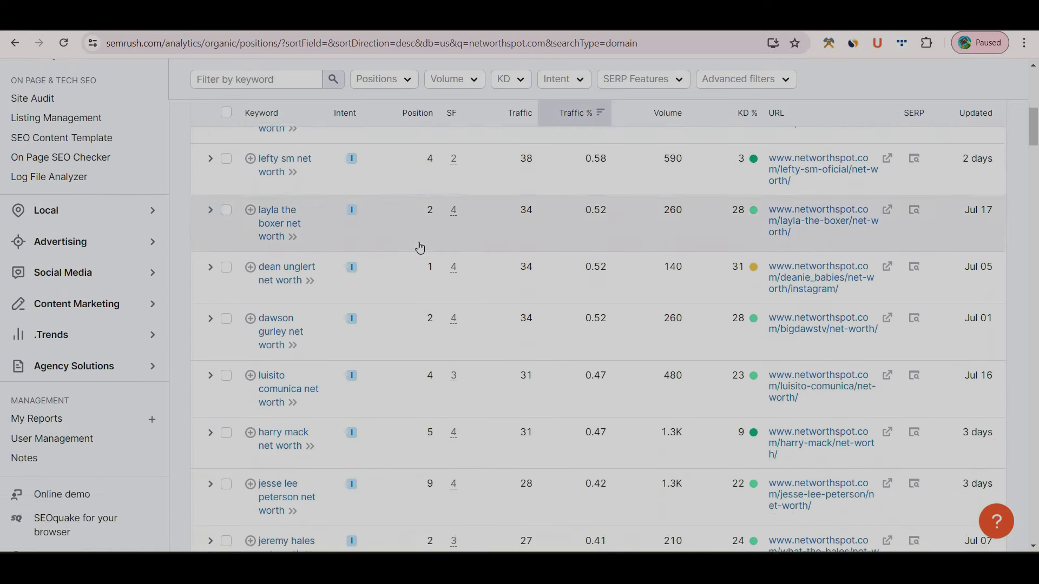
# - Open the quick details for "jeremy hales net worth", examine the pages in its SERP Analysis, then close the details
pyautogui.click(309, 414)
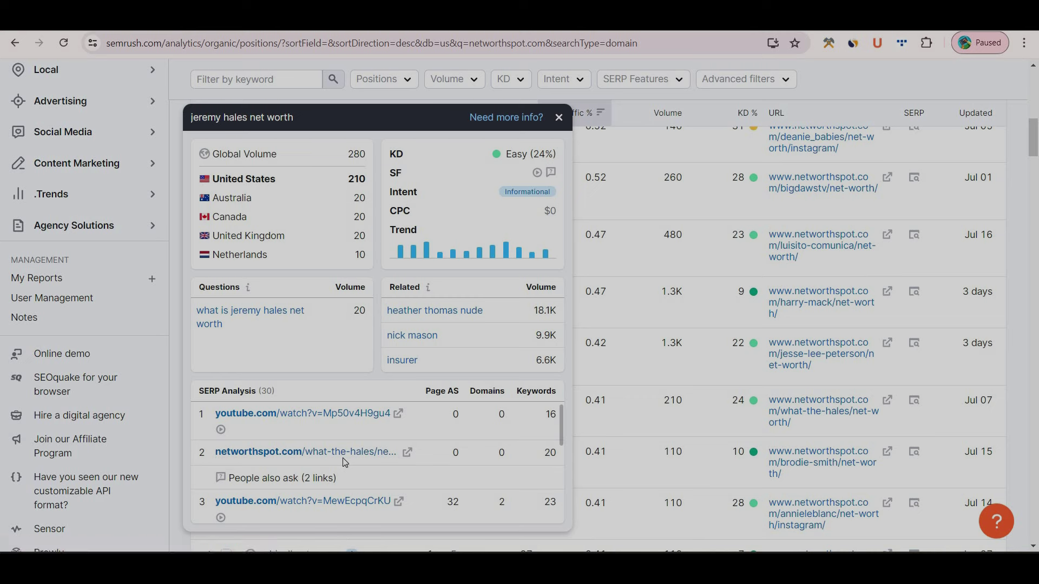
pyautogui.scroll(-5, 345, 462)
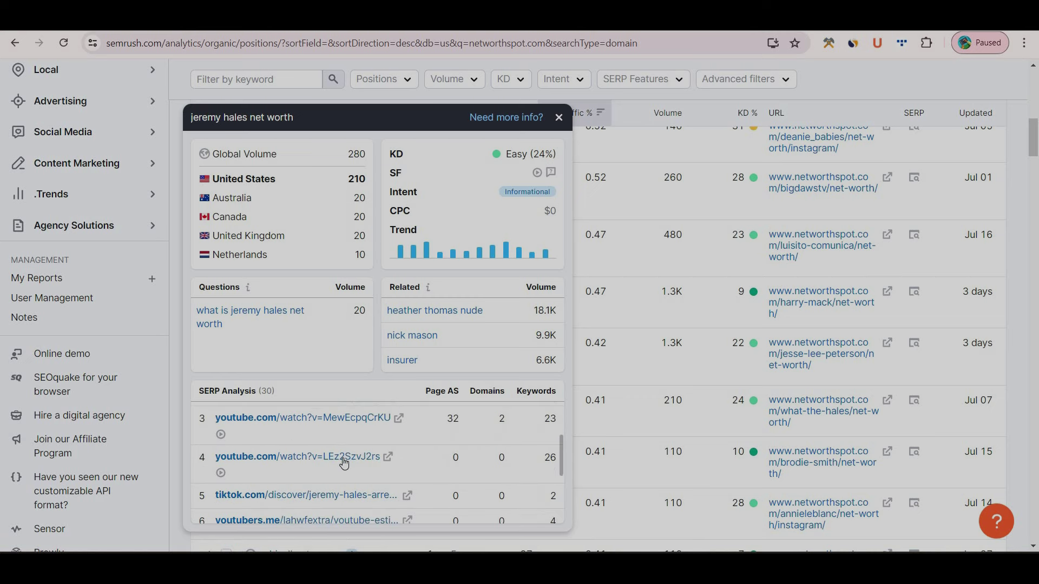
pyautogui.scroll(5, 345, 461)
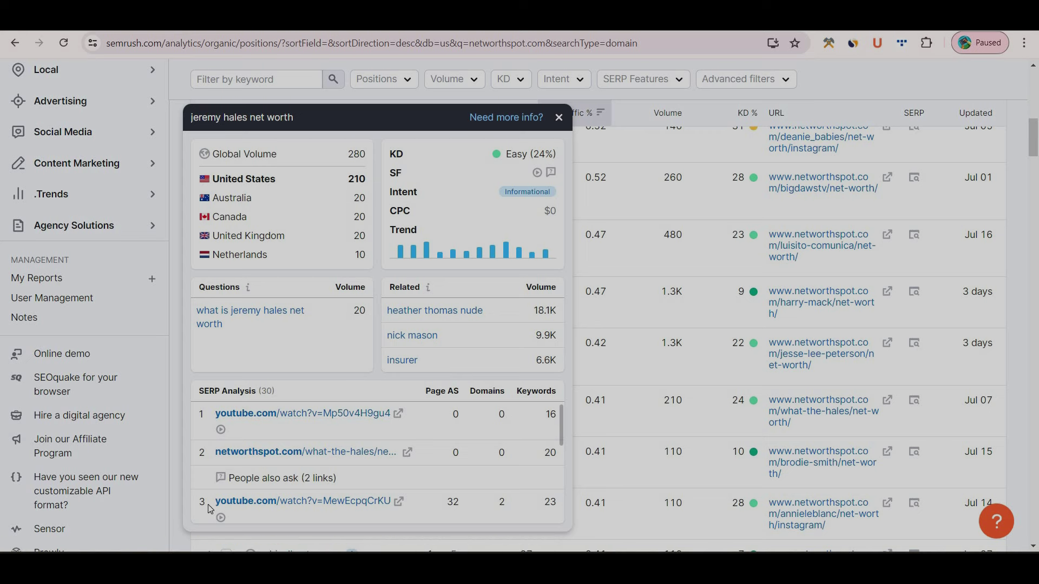
pyautogui.moveTo(258, 489)
pyautogui.click(176, 400)
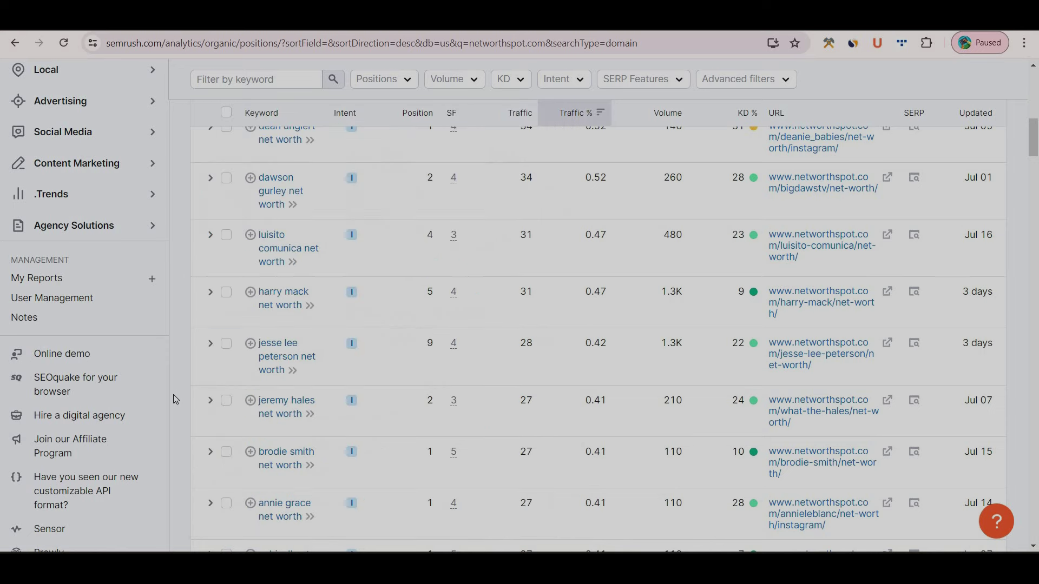
# - Switch to the networthdollar.com tab, open the "Jimmy Dunne's Net Worth" article and examine its content down to the Frequently Asked Questions
pyautogui.scroll(15, 176, 399)
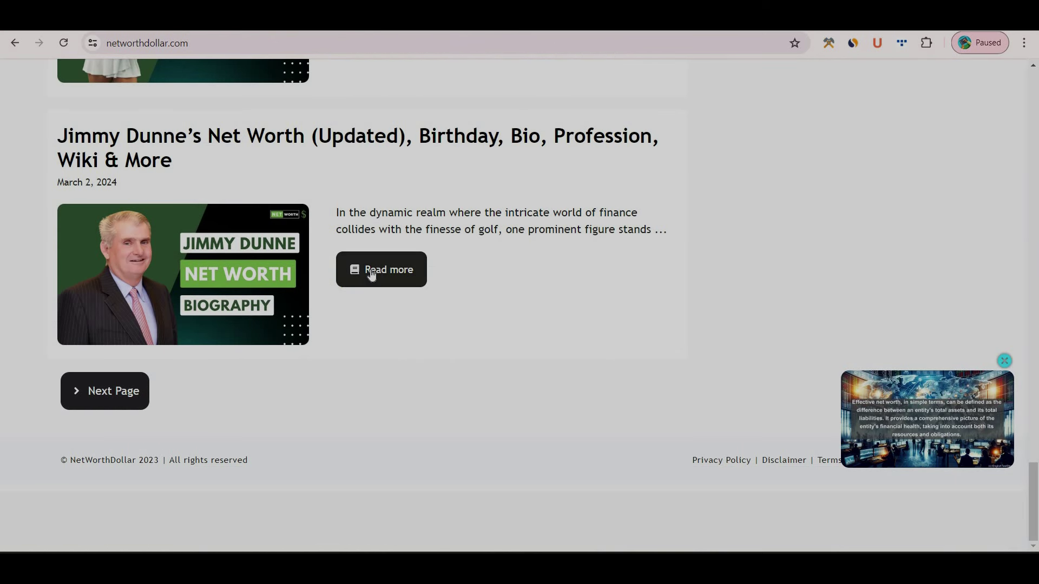
pyautogui.click(371, 274)
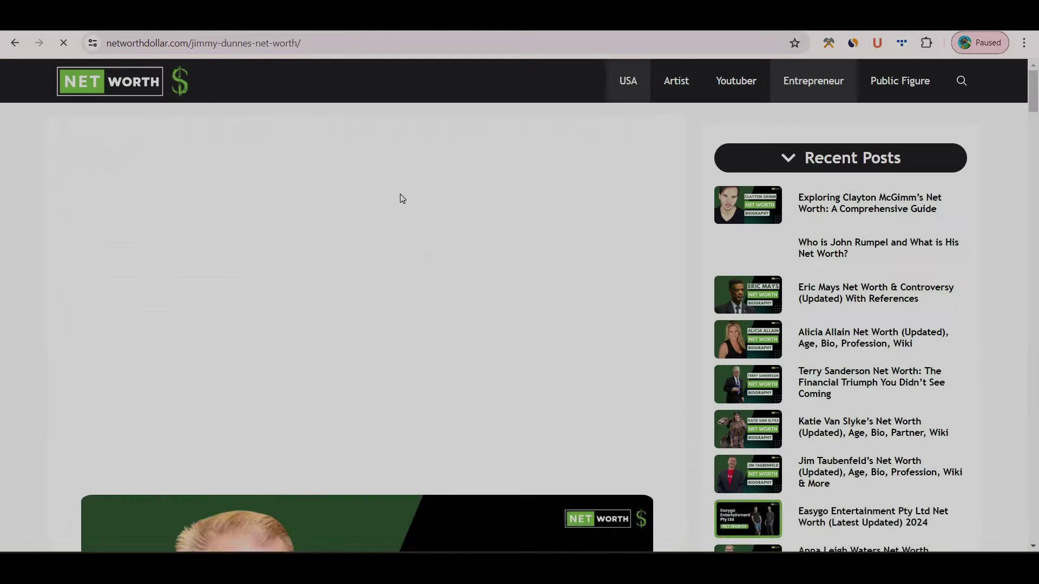
pyautogui.scroll(-20, 402, 198)
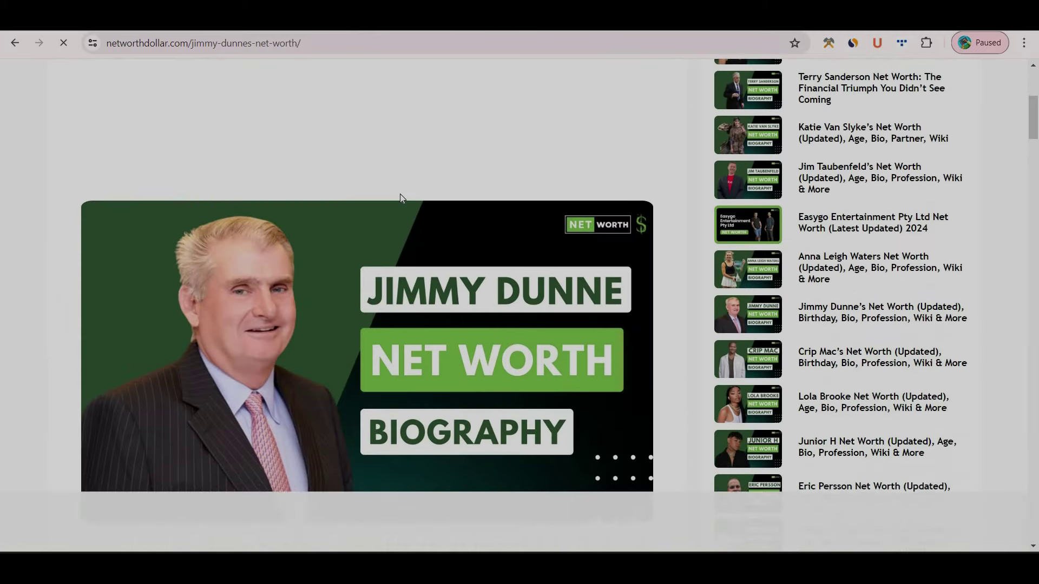
pyautogui.scroll(-20, 401, 198)
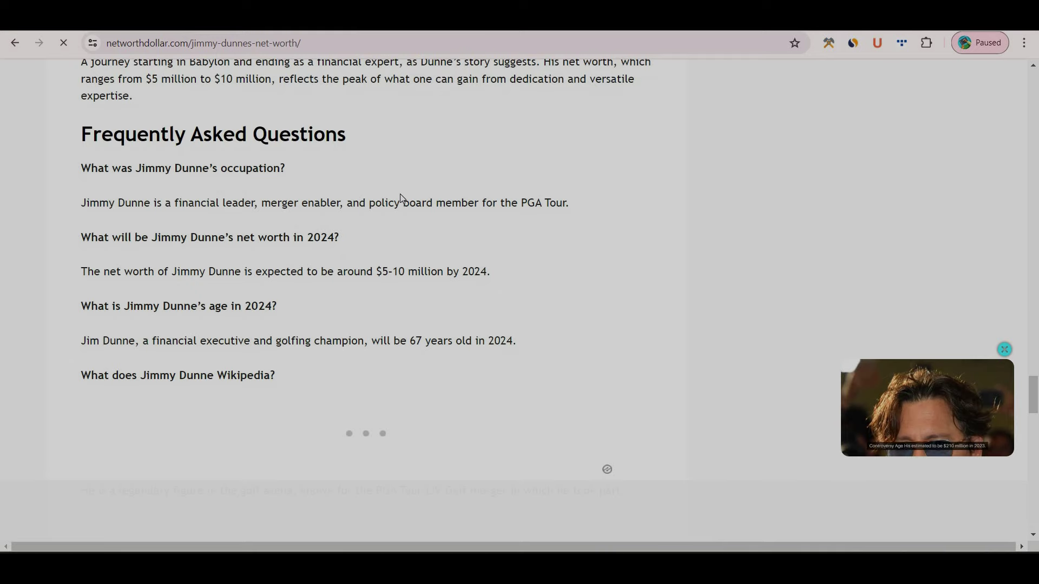
pyautogui.scroll(4, 400, 194)
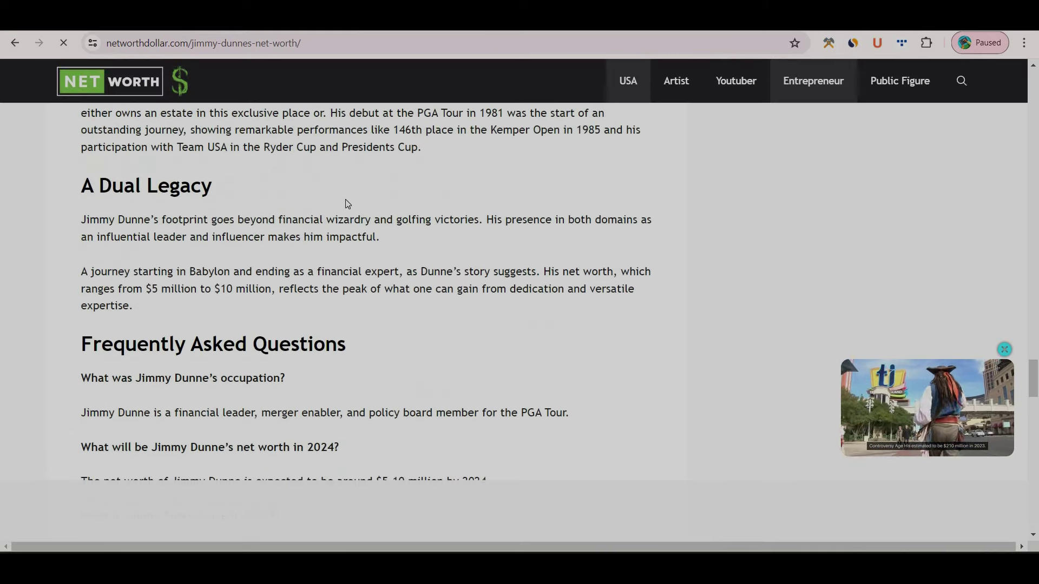
pyautogui.scroll(-5, 348, 204)
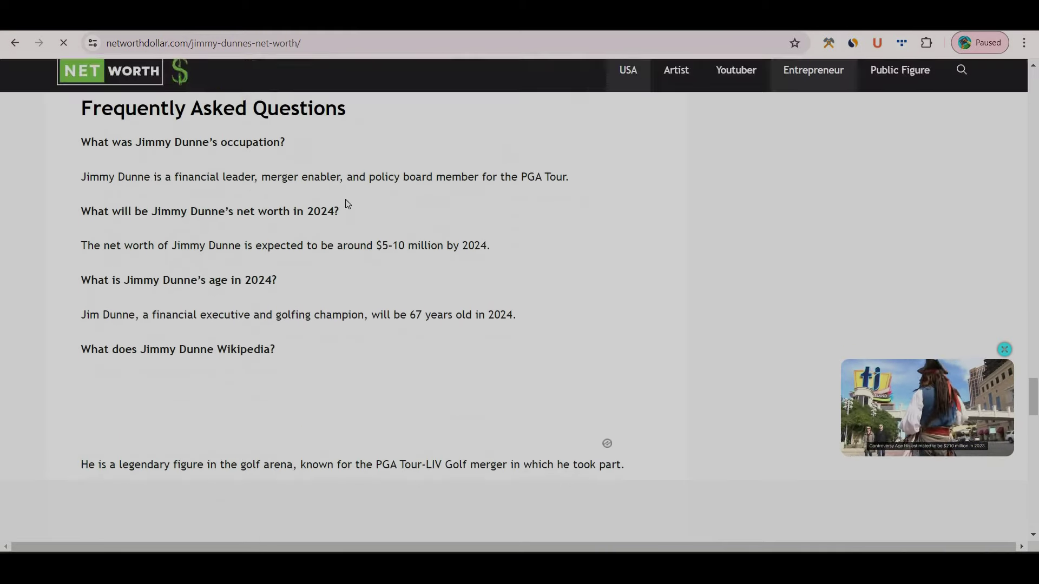
pyautogui.scroll(-10, 348, 204)
# - Examine the article's financial snapshot and family sections, its introduction and the sponsored content placed on the page
pyautogui.scroll(15, 347, 204)
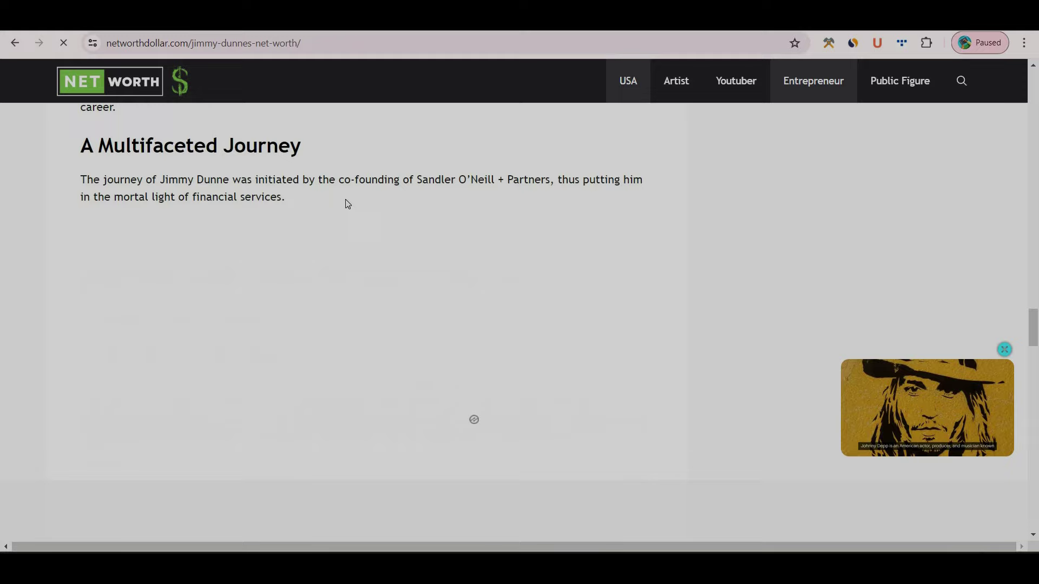
pyautogui.scroll(4, 335, 210)
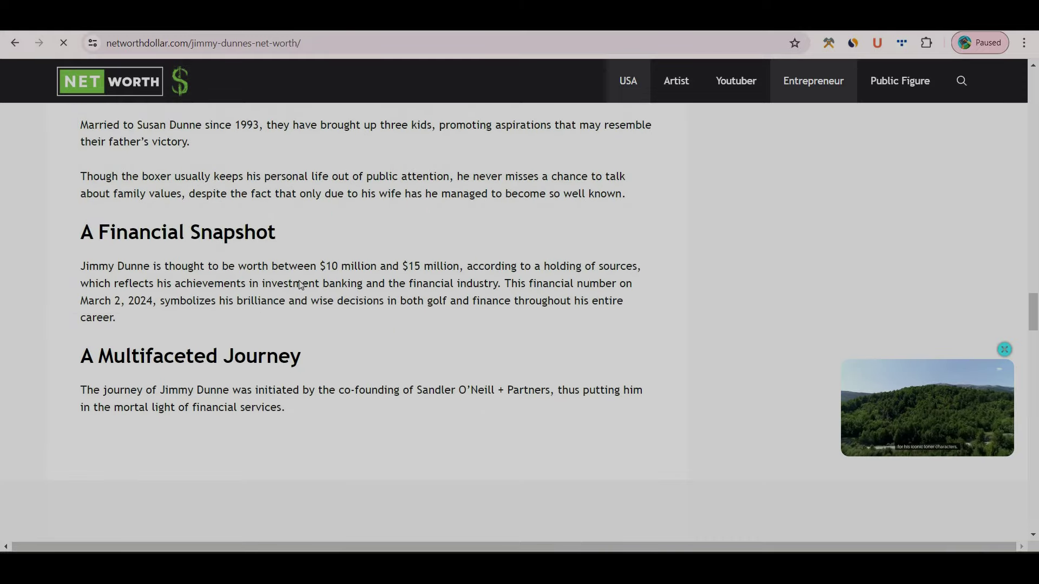
pyautogui.scroll(2, 300, 285)
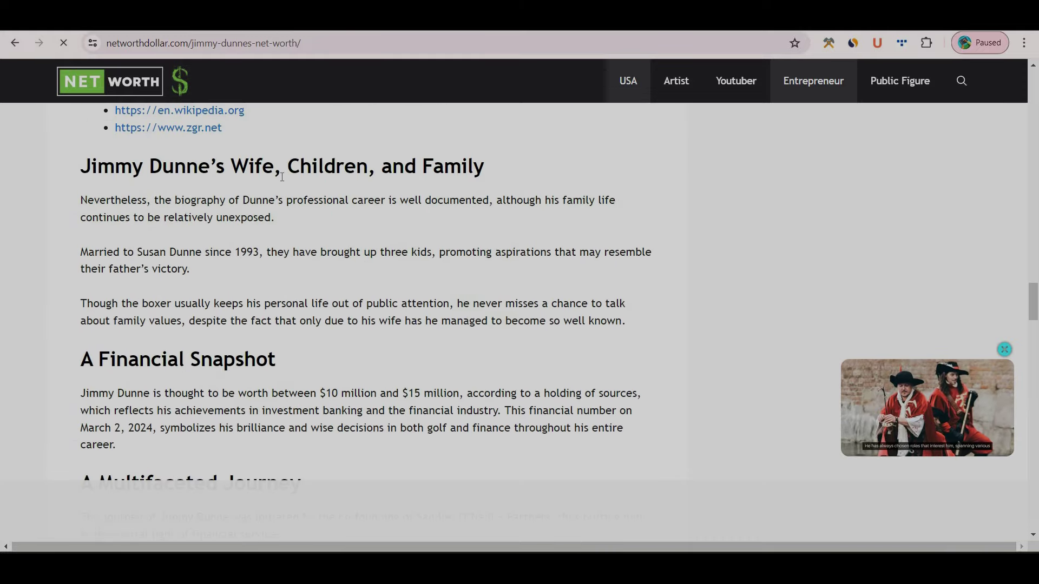
pyautogui.scroll(20, 263, 305)
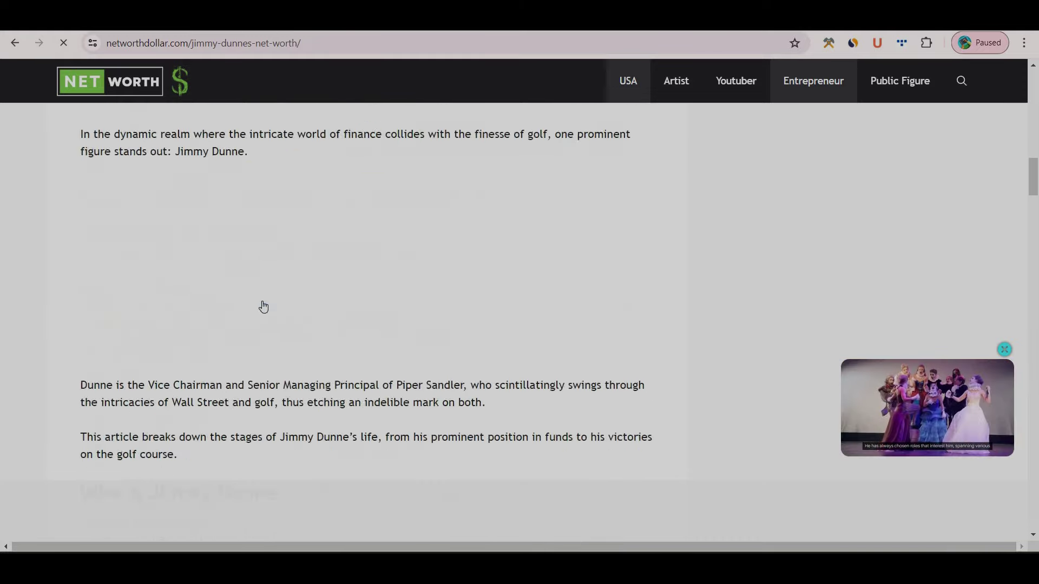
pyautogui.scroll(-10, 263, 305)
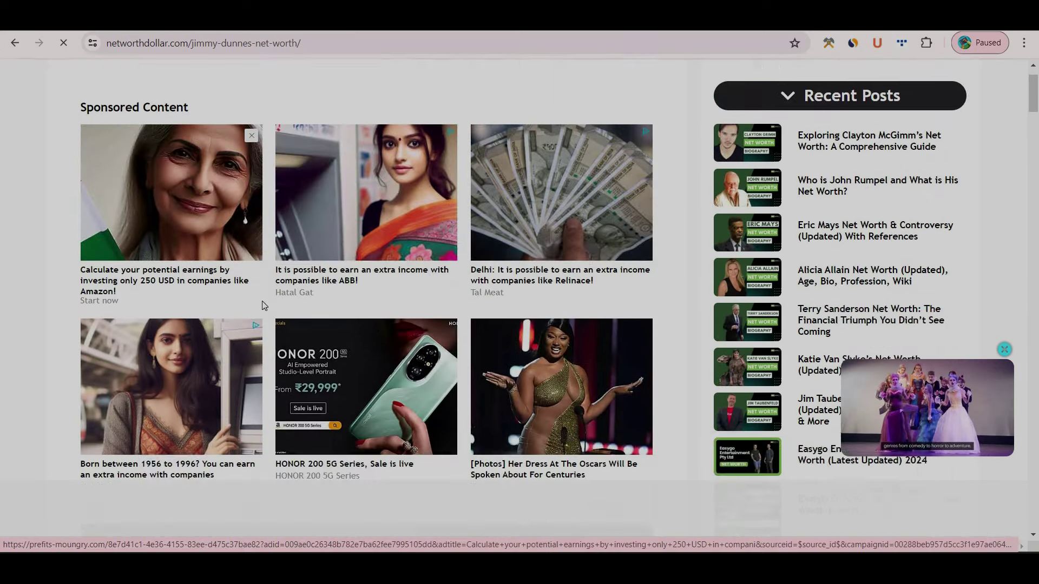
pyautogui.scroll(-10, 263, 306)
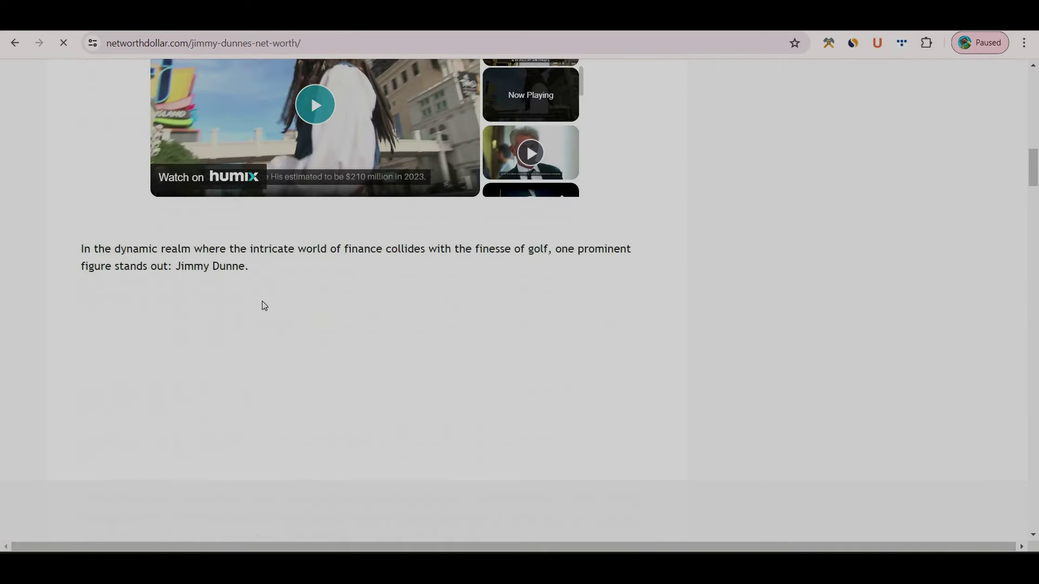